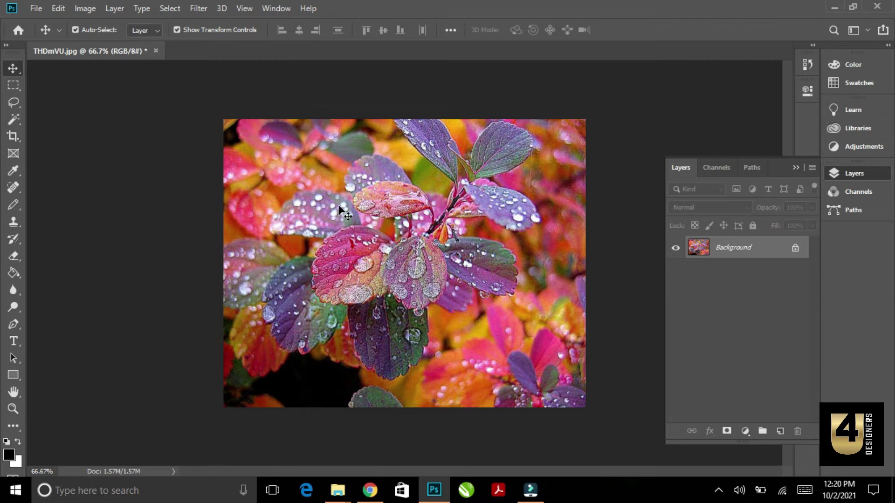
Step: Try converting the Background to a layer and moving it, then undo those changes
{"action": "left_click_drag", "start_coordinate": [352, 194], "coordinate": [395, 195]}
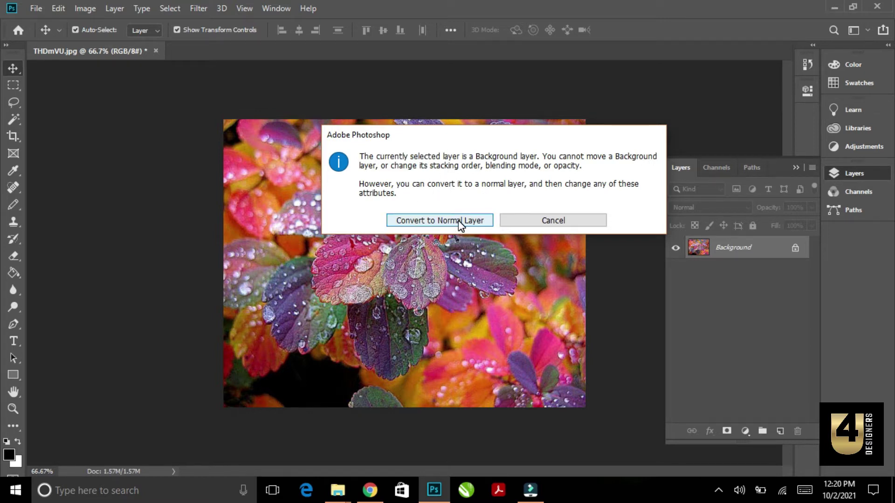
{"action": "left_click", "coordinate": [434, 221]}
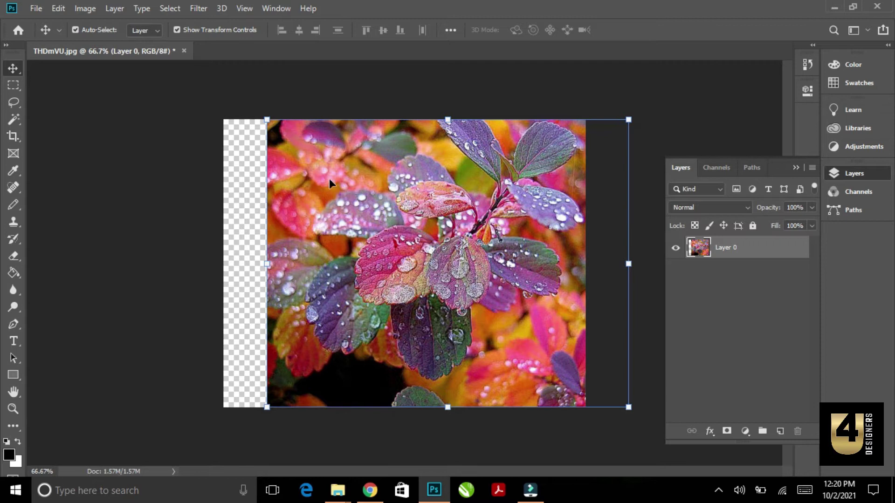
{"action": "left_click_drag", "start_coordinate": [329, 178], "coordinate": [270, 166]}
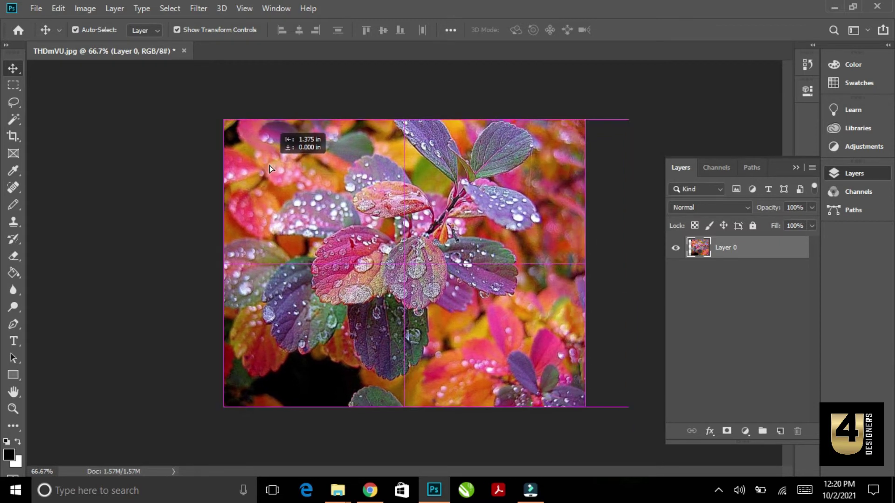
{"action": "mouse_move", "coordinate": [336, 160]}
{"action": "left_mouse_down"}
{"action": "mouse_move", "coordinate": [336, 174]}
{"action": "mouse_move", "coordinate": [335, 158]}
{"action": "left_mouse_up"}
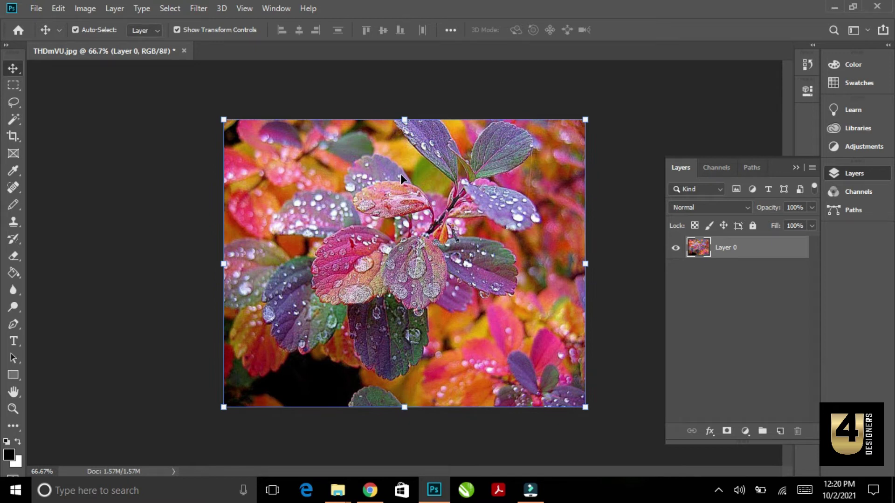
{"action": "key", "text": "ctrl+z"}
{"action": "key", "text": "ctrl+z"}
{"action": "key", "text": "ctrl+z"}
{"action": "key", "text": "ctrl+z"}
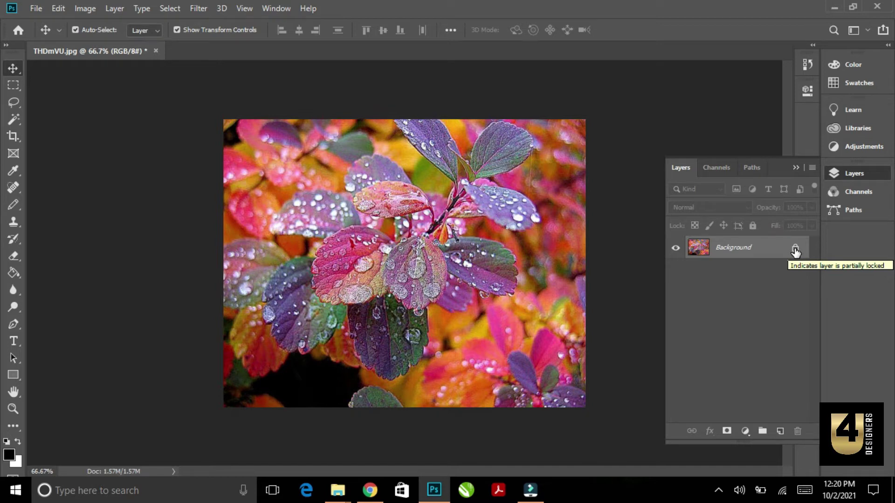
Step: Unlock the Background into Layer 0 and test-move the photo down-left and back
{"action": "left_click", "coordinate": [794, 251]}
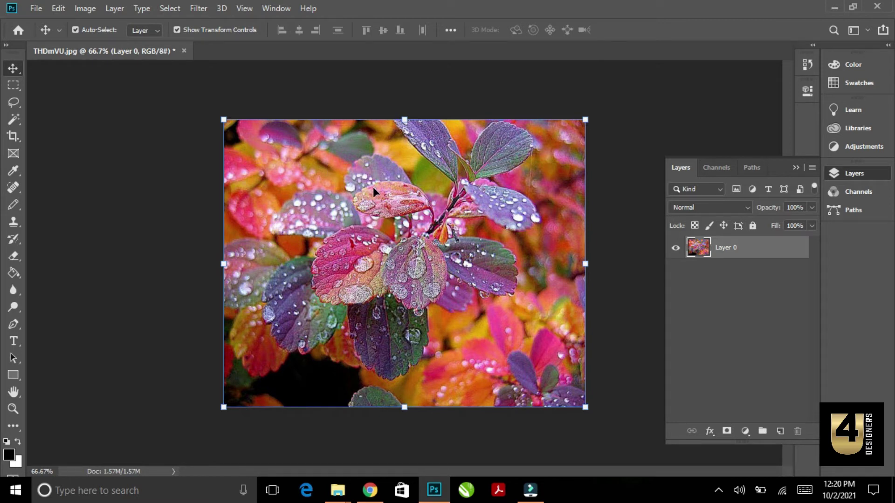
{"action": "left_click_drag", "start_coordinate": [374, 187], "coordinate": [367, 217]}
{"action": "left_click_drag", "start_coordinate": [261, 206], "coordinate": [275, 176]}
Step: Trial-resize the photo with the transform handles, undoing one step and shrinking it slightly
{"action": "left_click_drag", "start_coordinate": [585, 119], "coordinate": [455, 235]}
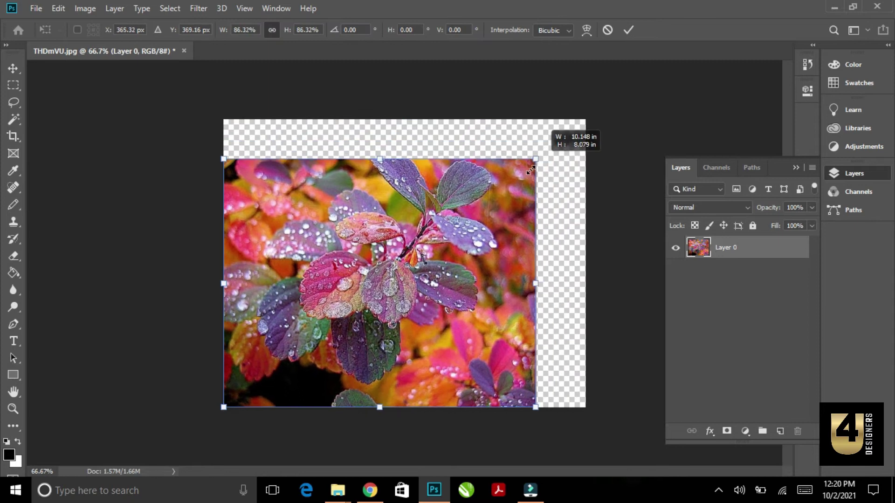
{"action": "left_click_drag", "start_coordinate": [455, 235], "coordinate": [572, 129]}
{"action": "mouse_move", "coordinate": [397, 127]}
{"action": "left_mouse_down"}
{"action": "mouse_move", "coordinate": [398, 175]}
{"action": "mouse_move", "coordinate": [398, 120]}
{"action": "mouse_move", "coordinate": [397, 156]}
{"action": "left_mouse_up"}
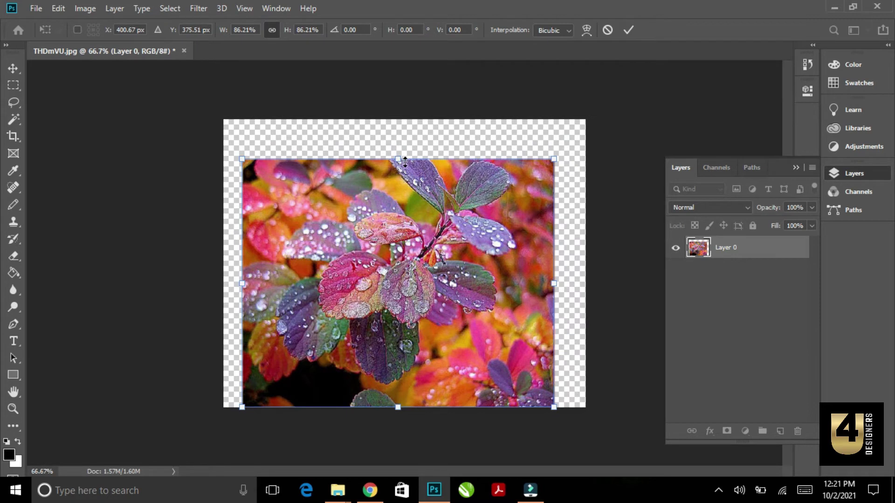
{"action": "key", "text": "ctrl+z"}
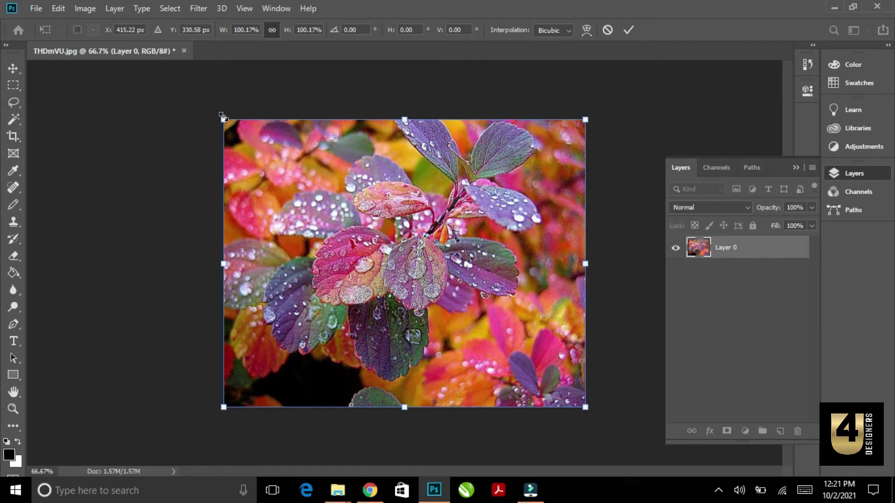
{"action": "left_click_drag", "start_coordinate": [222, 116], "coordinate": [240, 131]}
{"action": "left_click_drag", "start_coordinate": [412, 206], "coordinate": [424, 197]}
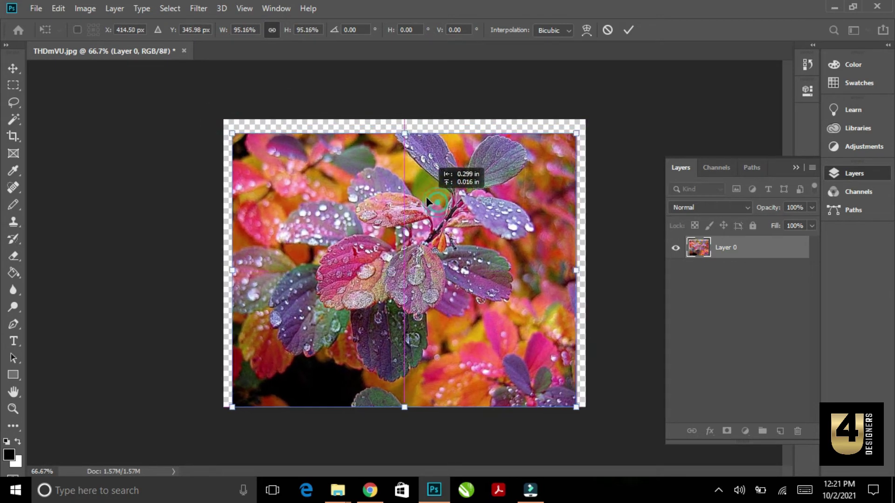
Step: Switch the transform to Scale and shrink the photo to about 89%
{"action": "right_click", "coordinate": [557, 182]}
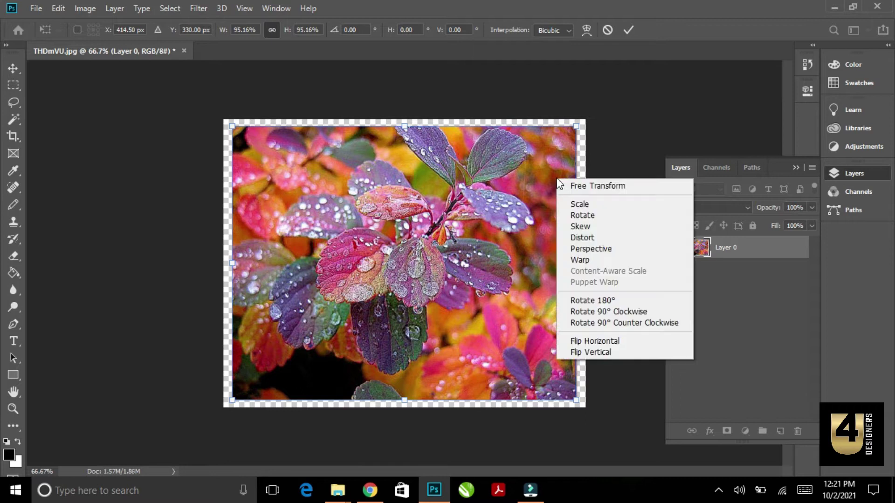
{"action": "left_click", "coordinate": [595, 205]}
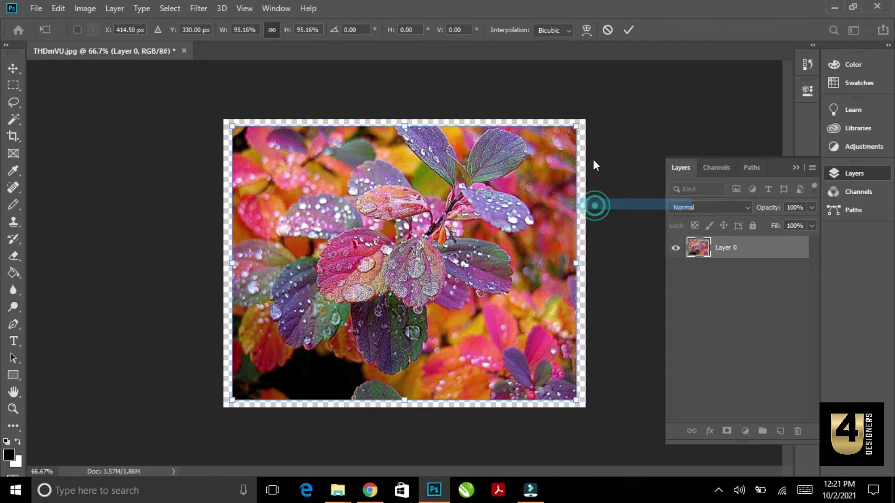
{"action": "left_click", "coordinate": [577, 126]}
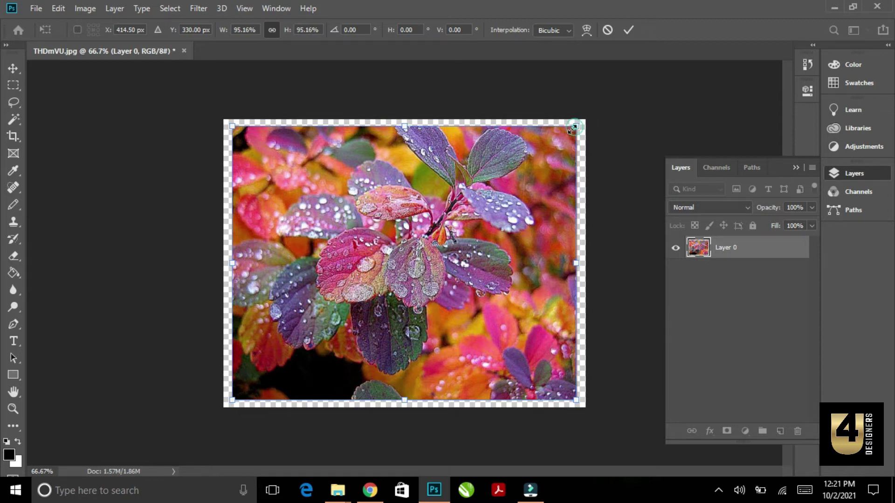
{"action": "left_click_drag", "start_coordinate": [573, 126], "coordinate": [538, 155]}
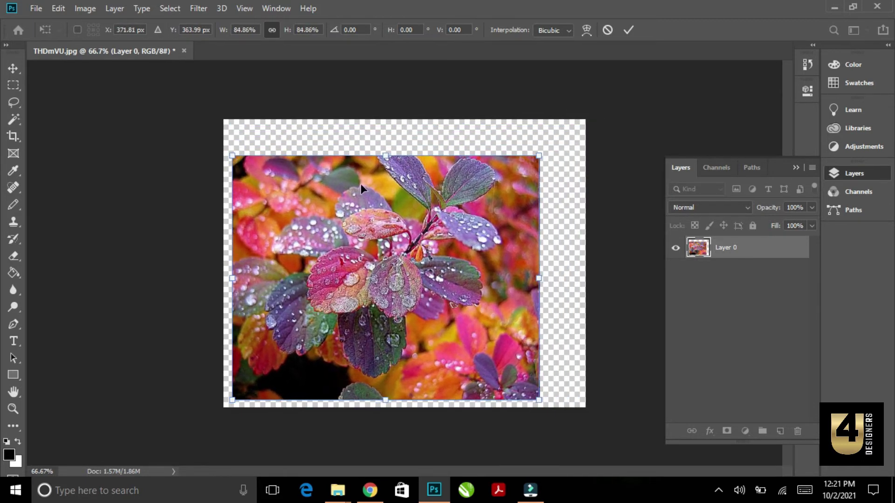
{"action": "left_click_drag", "start_coordinate": [385, 156], "coordinate": [385, 143]}
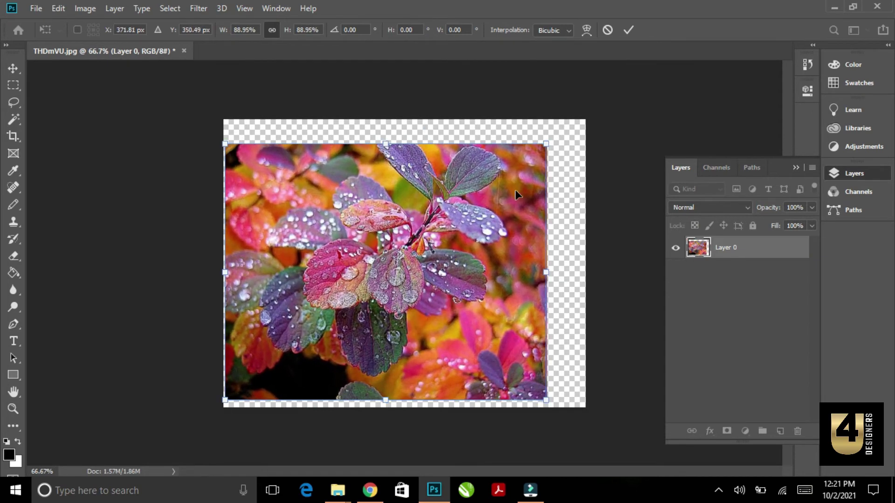
Step: Rotate the photo layer slightly with the Rotate transform
{"action": "right_click", "coordinate": [536, 174]}
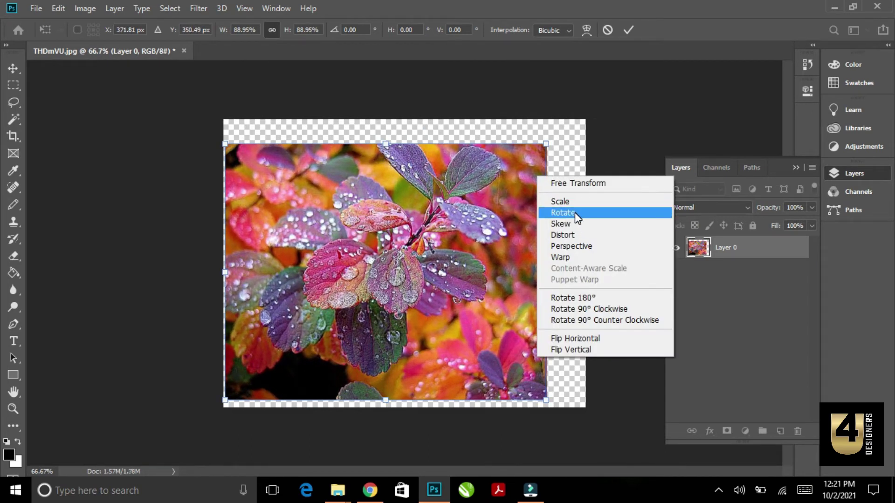
{"action": "left_click", "coordinate": [575, 214]}
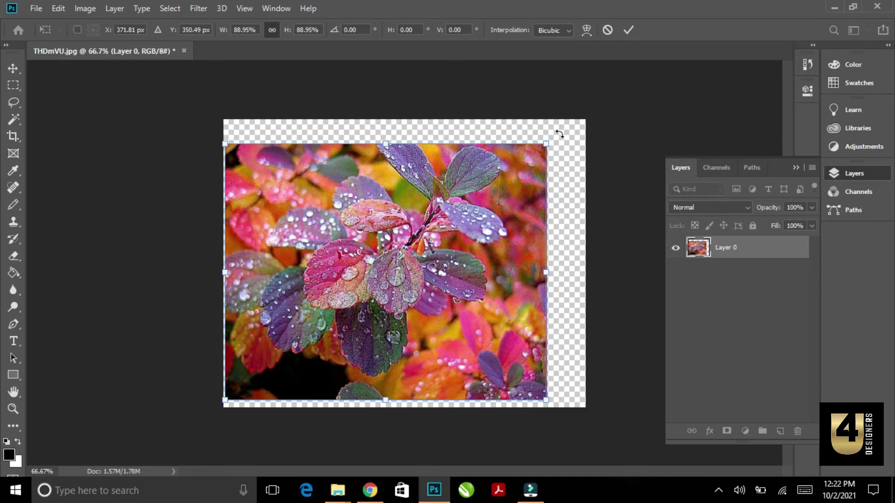
{"action": "left_click_drag", "start_coordinate": [559, 134], "coordinate": [506, 138]}
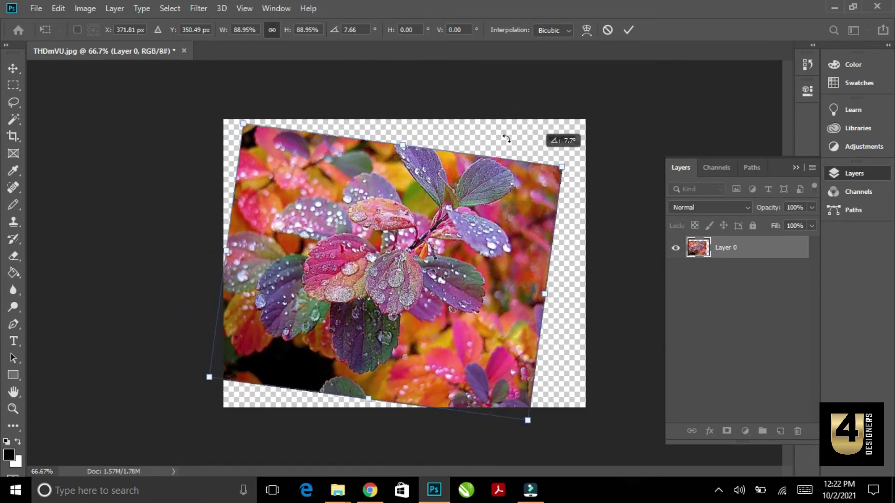
{"action": "mouse_move", "coordinate": [506, 138]}
{"action": "left_mouse_down"}
{"action": "mouse_move", "coordinate": [541, 178]}
{"action": "mouse_move", "coordinate": [537, 169]}
{"action": "left_mouse_up"}
Step: Distort the photo by pulling its top corners inward so it tapers upward
{"action": "right_click", "coordinate": [537, 169]}
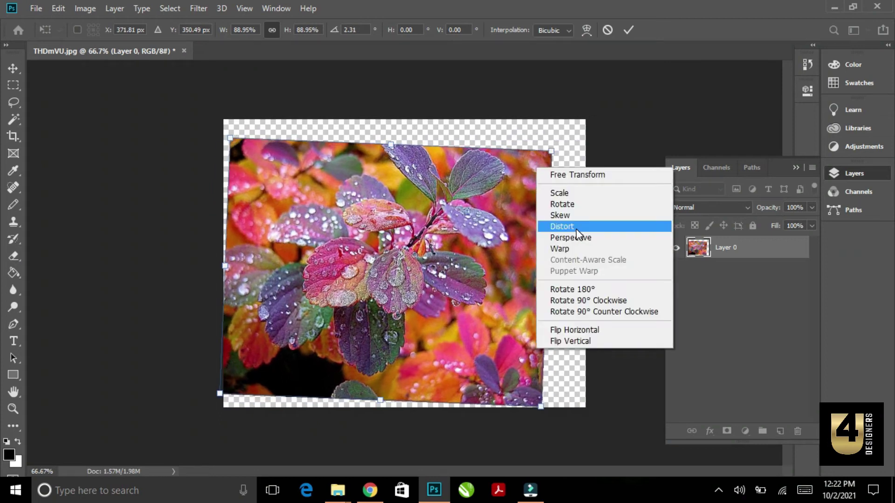
{"action": "left_click", "coordinate": [576, 227]}
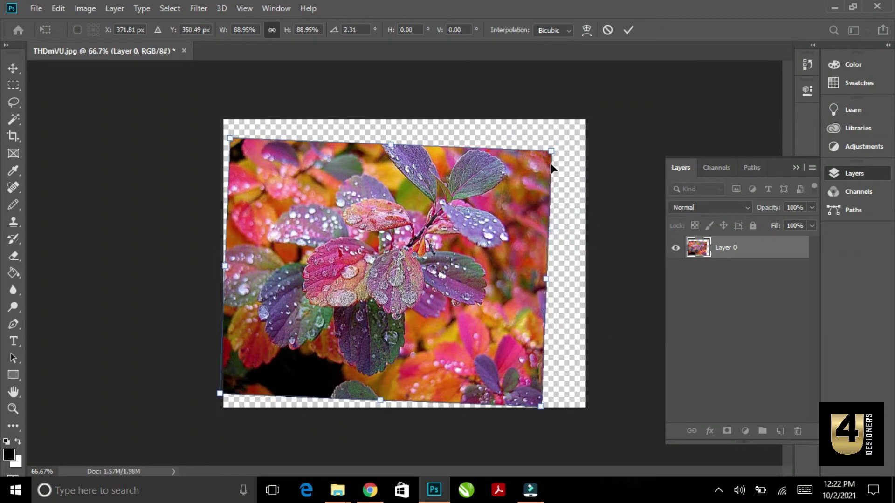
{"action": "left_click_drag", "start_coordinate": [552, 152], "coordinate": [513, 191]}
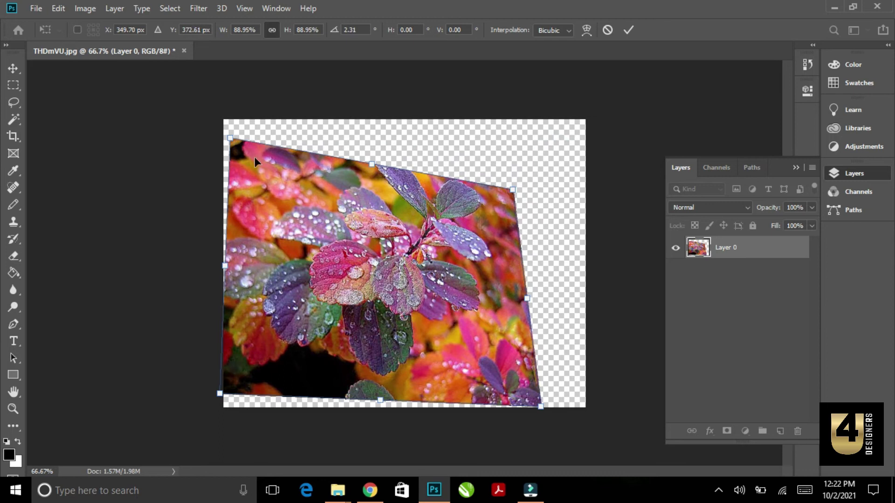
{"action": "left_click_drag", "start_coordinate": [231, 142], "coordinate": [280, 190]}
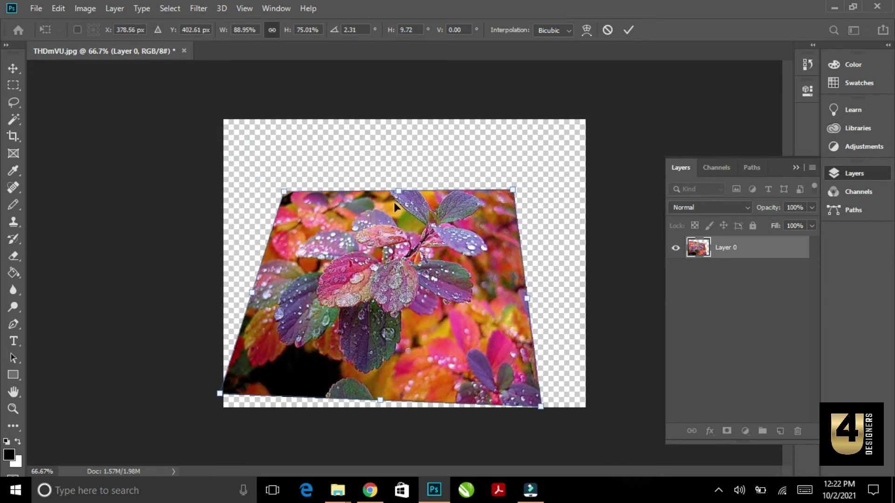
{"action": "left_click_drag", "start_coordinate": [513, 191], "coordinate": [476, 217]}
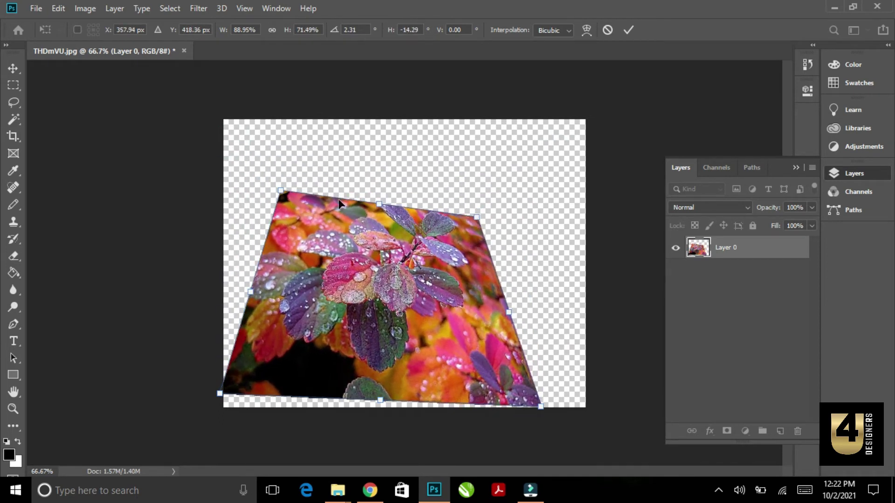
{"action": "left_click_drag", "start_coordinate": [281, 193], "coordinate": [255, 138]}
{"action": "left_click_drag", "start_coordinate": [476, 217], "coordinate": [521, 141]}
{"action": "mouse_move", "coordinate": [389, 140]}
{"action": "left_mouse_down"}
{"action": "mouse_move", "coordinate": [372, 153]}
{"action": "mouse_move", "coordinate": [379, 147]}
{"action": "left_mouse_up"}
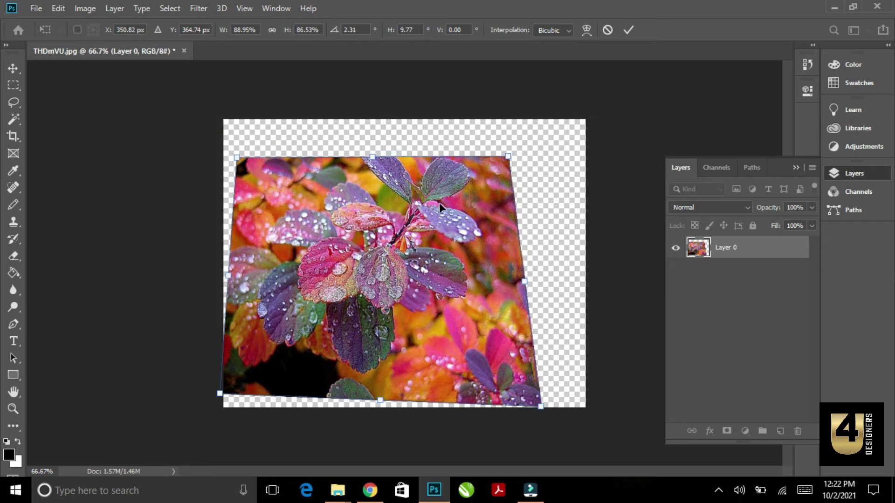
Step: Use Perspective to move both top corners inward, narrowing and leveling the top edge
{"action": "right_click", "coordinate": [530, 164]}
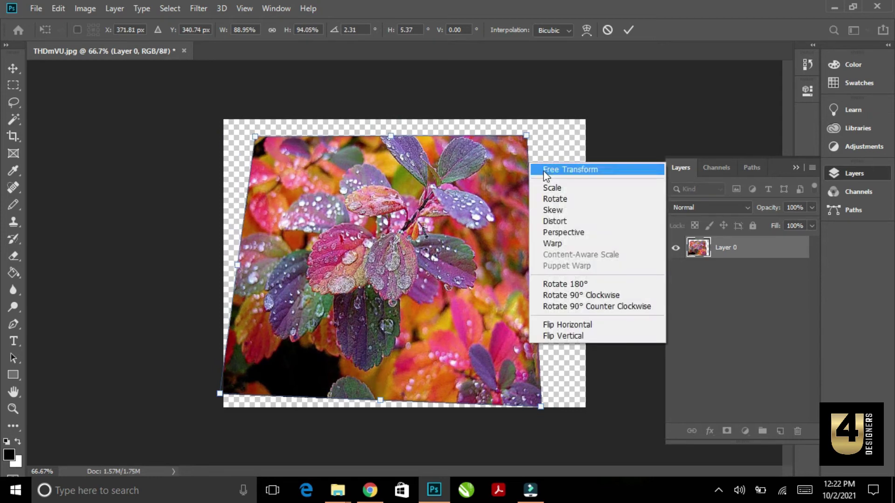
{"action": "left_click", "coordinate": [569, 232]}
{"action": "left_click_drag", "start_coordinate": [527, 139], "coordinate": [512, 177]}
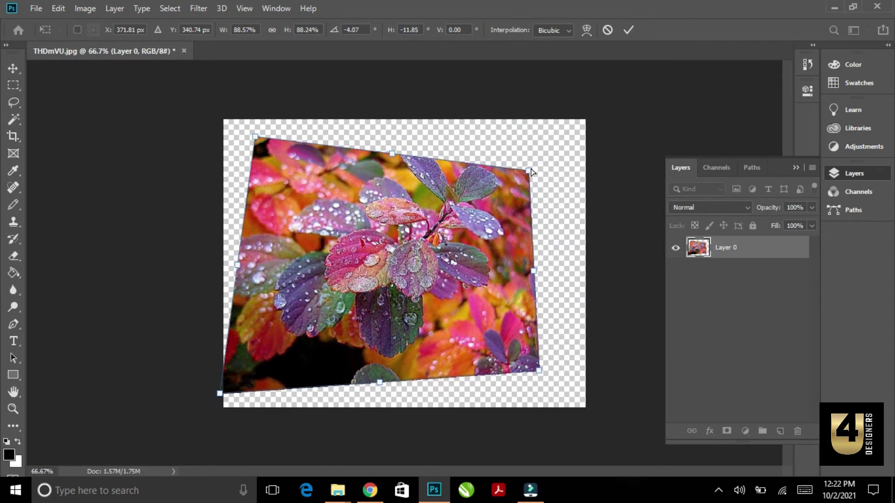
{"action": "left_click_drag", "start_coordinate": [528, 174], "coordinate": [531, 192]}
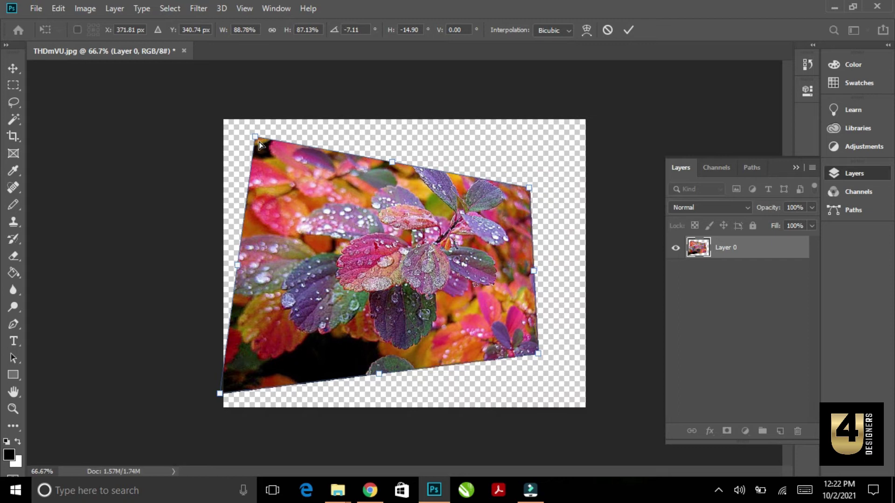
{"action": "left_click_drag", "start_coordinate": [530, 191], "coordinate": [528, 160]}
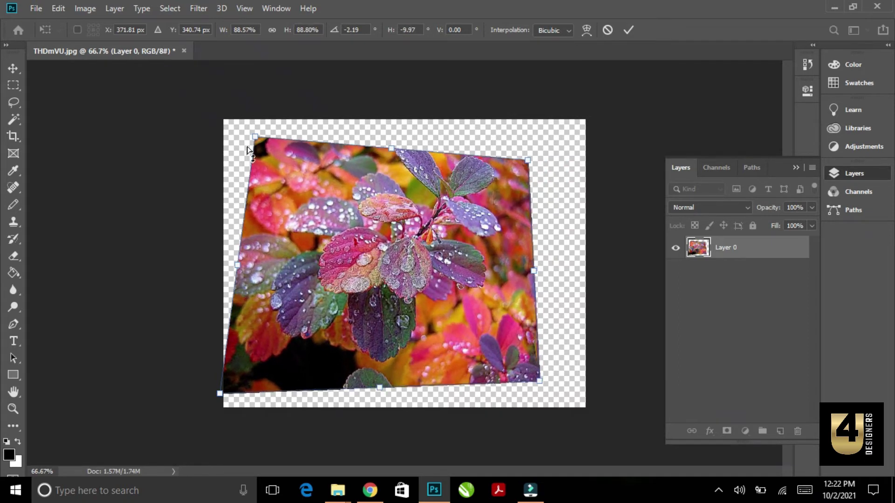
{"action": "mouse_move", "coordinate": [254, 137]}
{"action": "left_mouse_down"}
{"action": "mouse_move", "coordinate": [288, 141]}
{"action": "mouse_move", "coordinate": [265, 138]}
{"action": "left_mouse_up"}
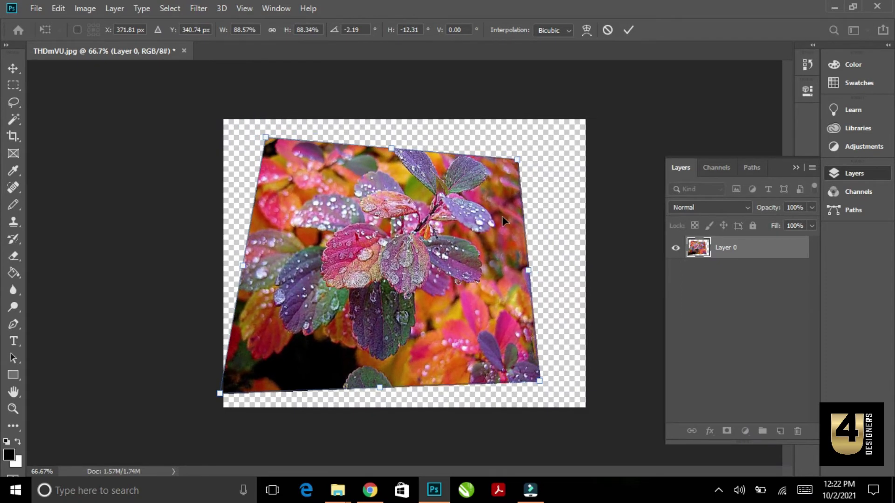
Step: Warp the photo, bending its top, bottom and side edges into curves
{"action": "right_click", "coordinate": [518, 177]}
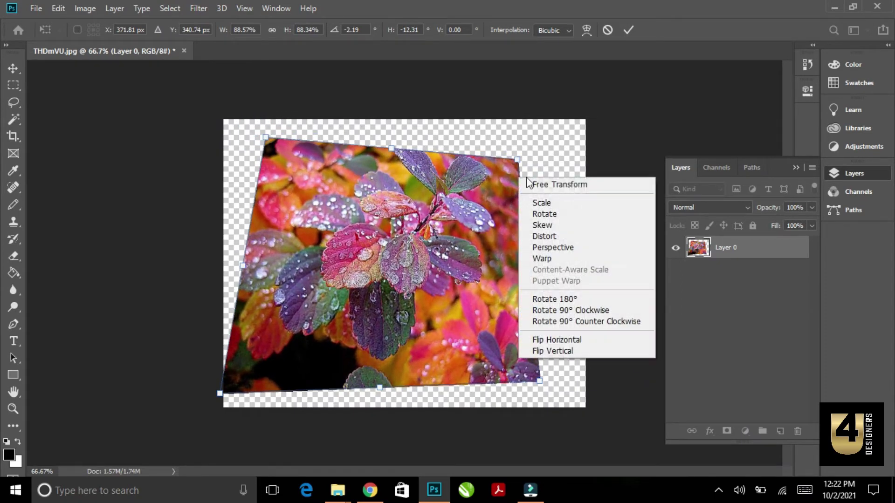
{"action": "left_click", "coordinate": [549, 262]}
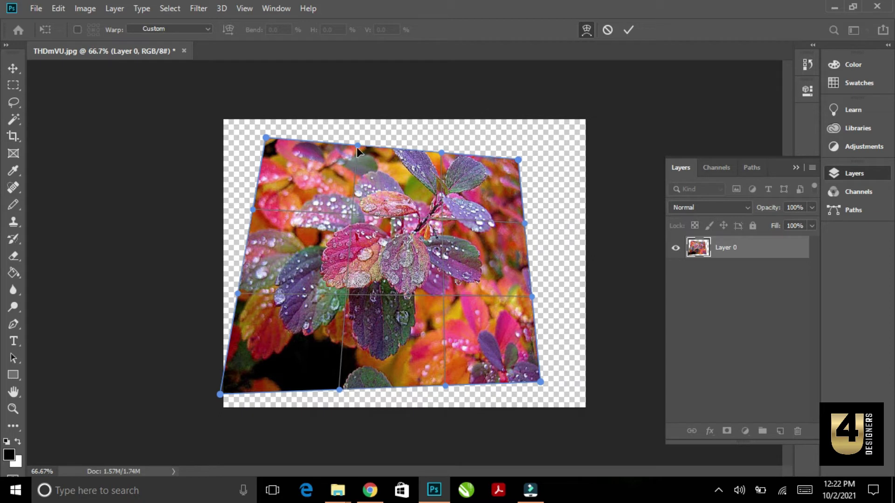
{"action": "left_click_drag", "start_coordinate": [357, 146], "coordinate": [349, 188]}
{"action": "left_click_drag", "start_coordinate": [442, 153], "coordinate": [443, 134]}
{"action": "left_click_drag", "start_coordinate": [390, 256], "coordinate": [387, 276]}
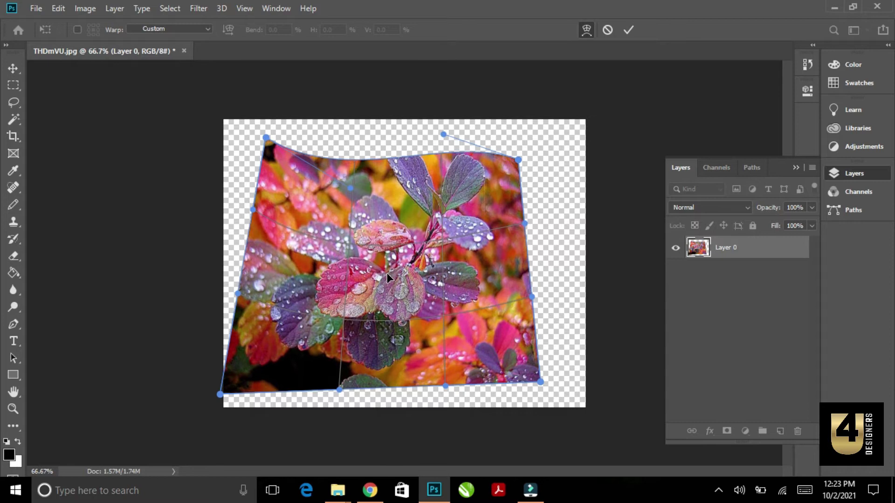
{"action": "left_click_drag", "start_coordinate": [300, 353], "coordinate": [305, 326]}
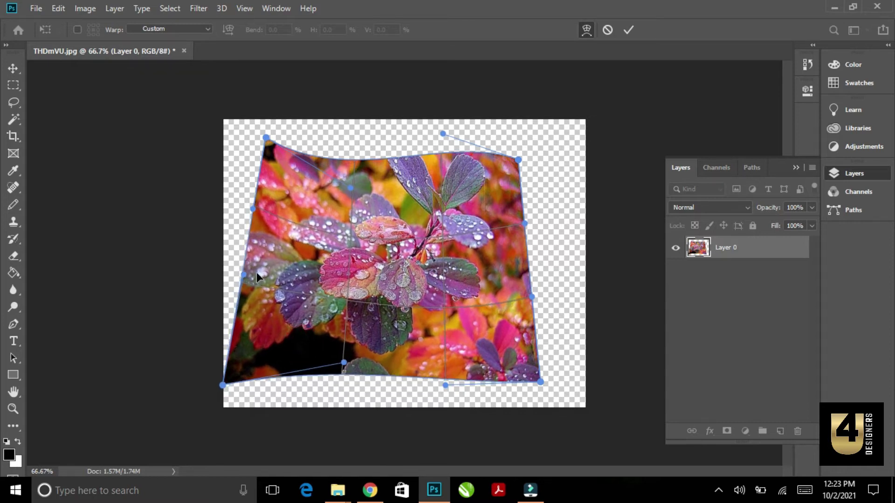
{"action": "left_click_drag", "start_coordinate": [256, 274], "coordinate": [298, 277]}
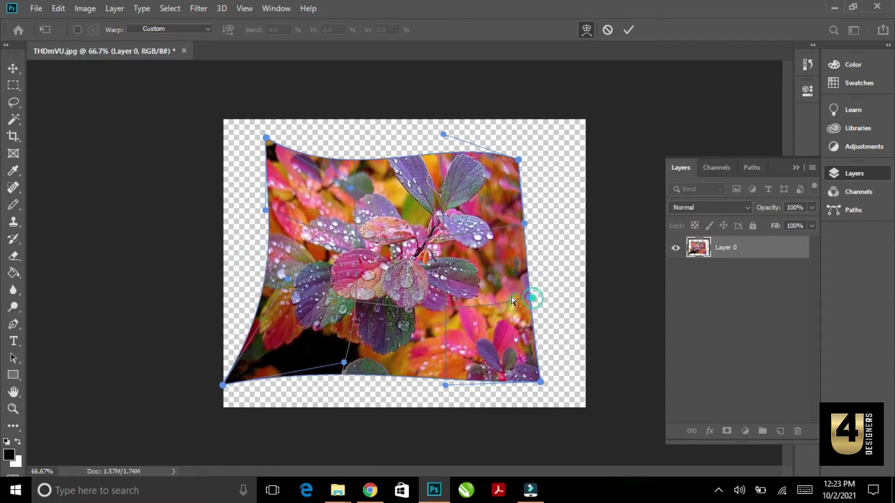
{"action": "left_click_drag", "start_coordinate": [533, 306], "coordinate": [495, 304]}
Step: Bulge the sides and bottom further, then cancel the warp to restore the photo
{"action": "left_click_drag", "start_coordinate": [524, 223], "coordinate": [573, 217]}
{"action": "left_click_drag", "start_coordinate": [445, 384], "coordinate": [445, 408]}
{"action": "left_click_drag", "start_coordinate": [344, 362], "coordinate": [339, 324]}
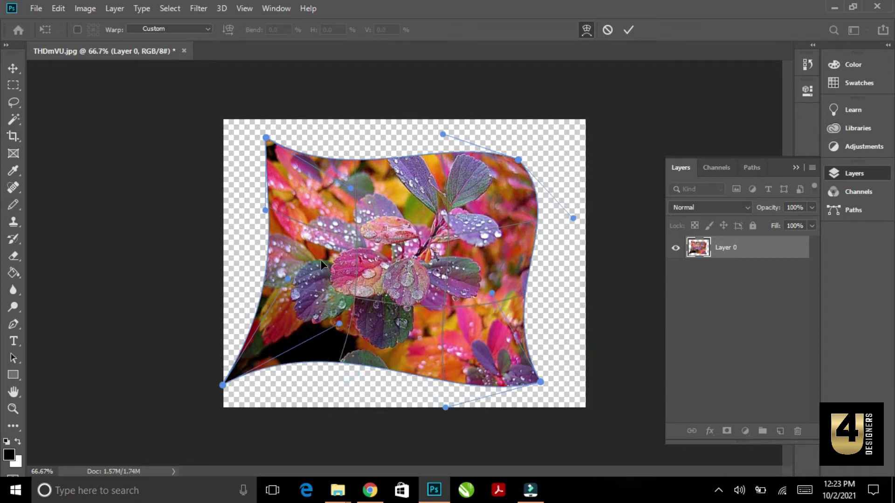
{"action": "left_click_drag", "start_coordinate": [265, 209], "coordinate": [207, 207]}
{"action": "left_click_drag", "start_coordinate": [340, 324], "coordinate": [338, 371]}
{"action": "left_click", "coordinate": [607, 29]}
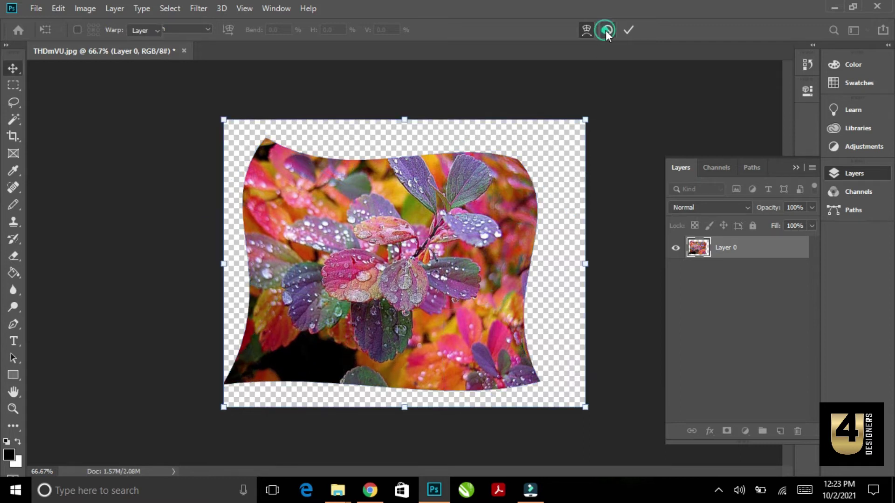
Step: Scale the leaf photo down to about 40% and commit the transform
{"action": "left_click", "coordinate": [586, 121]}
{"action": "left_click_drag", "start_coordinate": [586, 120], "coordinate": [369, 293]}
{"action": "left_click_drag", "start_coordinate": [339, 339], "coordinate": [317, 281]}
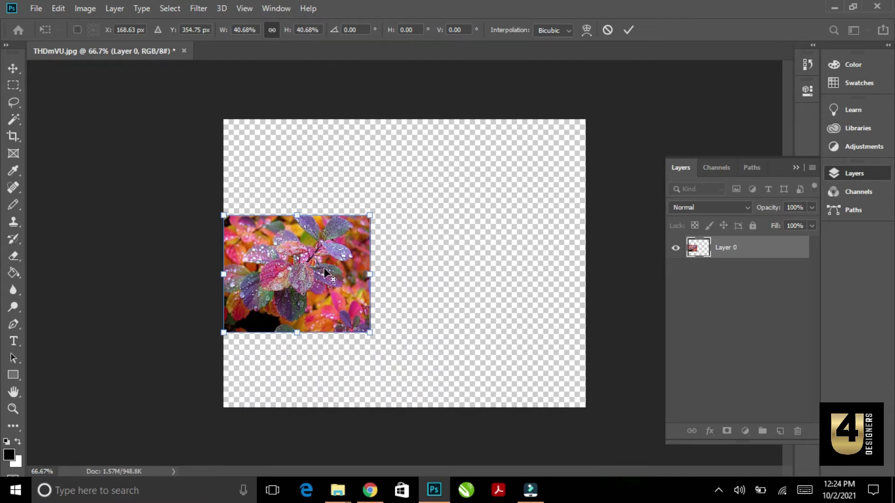
{"action": "left_click", "coordinate": [12, 69]}
Step: Alt-drag the photo twice to create two copies at upper and lower right
{"action": "key", "text": "ctrl"}
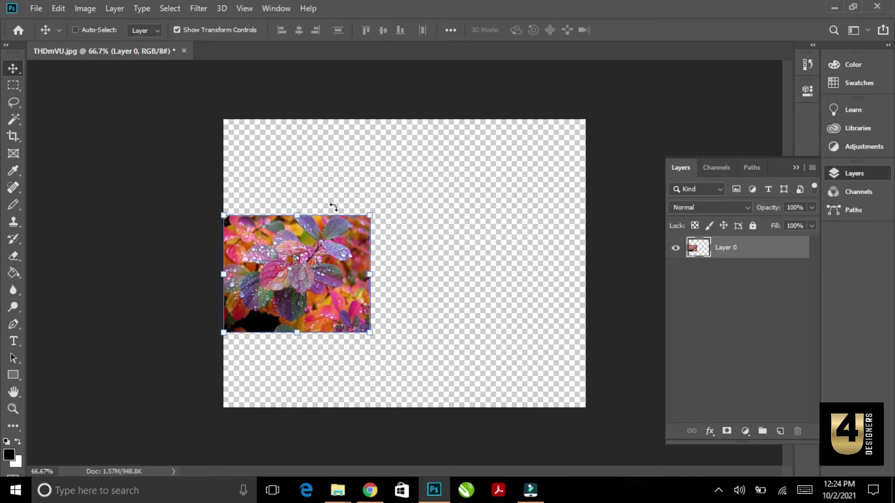
{"action": "left_click_drag", "start_coordinate": [328, 231], "coordinate": [480, 183]}
{"action": "left_click_drag", "start_coordinate": [437, 208], "coordinate": [462, 320]}
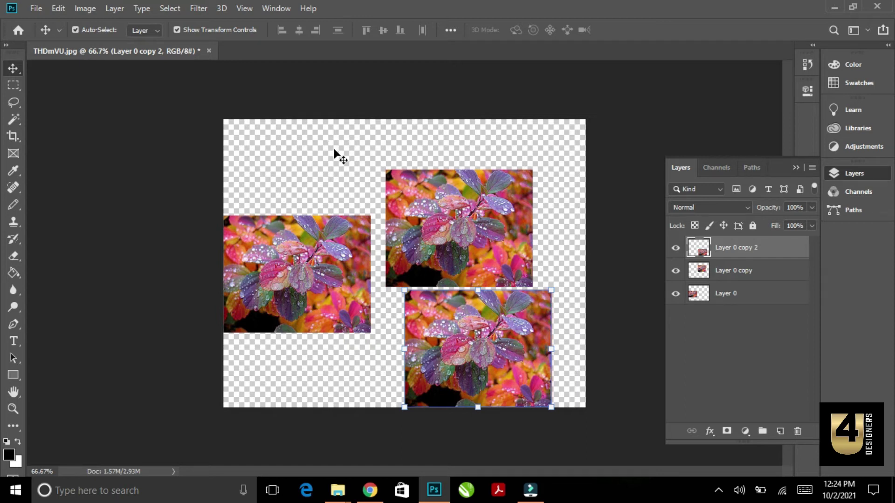
Step: Shrink the left leaf copy and apply the resize
{"action": "key", "text": "ctrl"}
{"action": "left_click", "coordinate": [333, 239]}
{"action": "left_click_drag", "start_coordinate": [370, 215], "coordinate": [344, 234]}
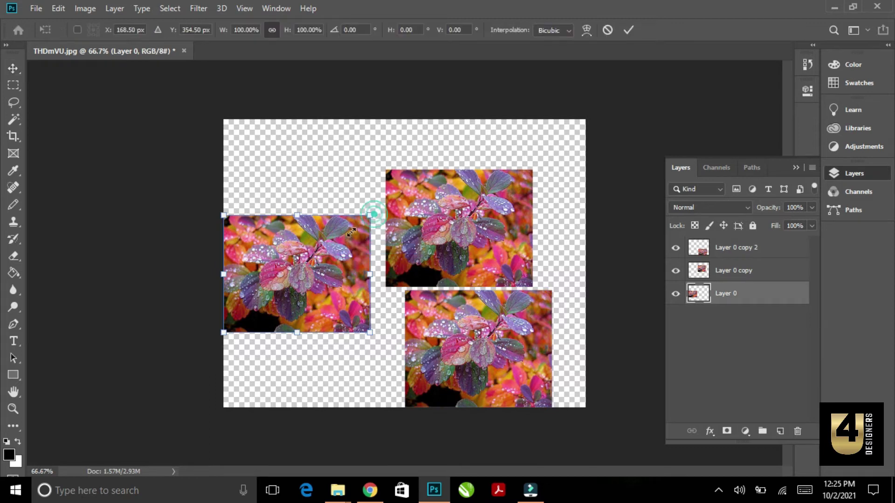
{"action": "key", "text": "Return"}
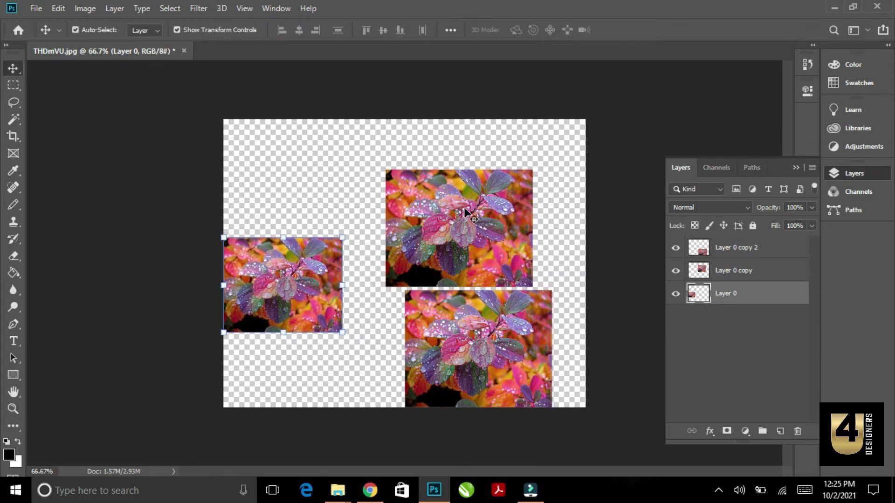
Step: Shrink the top-right copy, then move the left copy up toward the top-left
{"action": "right_click", "coordinate": [467, 212]}
{"action": "left_click", "coordinate": [493, 216]}
{"action": "left_click_drag", "start_coordinate": [532, 169], "coordinate": [529, 175]}
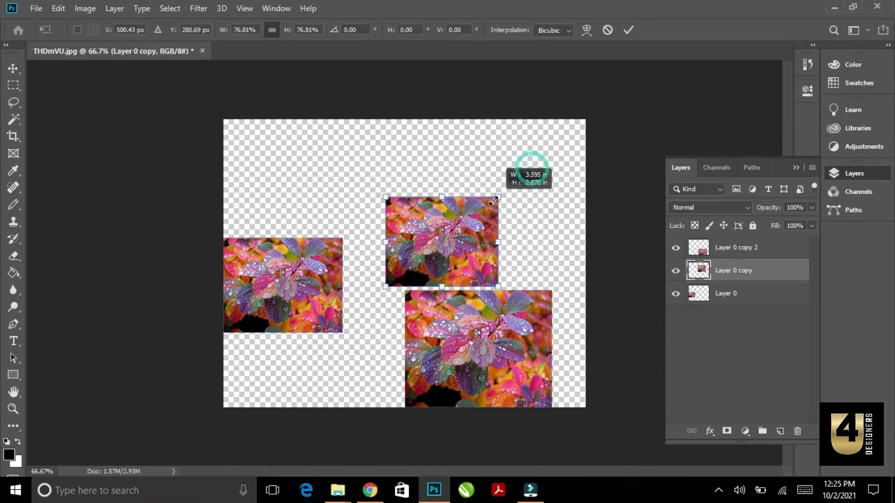
{"action": "left_click", "coordinate": [510, 278]}
{"action": "left_click", "coordinate": [422, 246]}
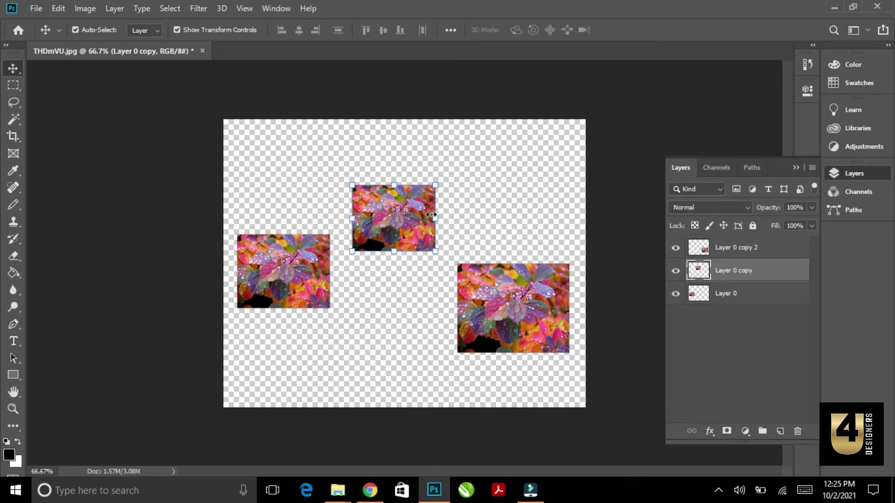
{"action": "left_click_drag", "start_coordinate": [295, 258], "coordinate": [292, 191]}
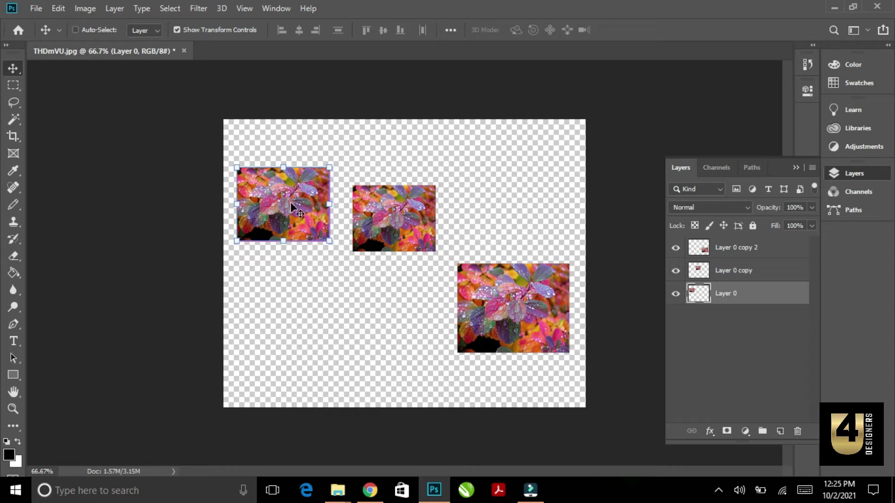
Step: Copy the left leaf straight down as a trial duplicate, then undo the copies
{"action": "key", "text": "ctrl"}
{"action": "left_click_drag", "start_coordinate": [295, 205], "coordinate": [294, 289]}
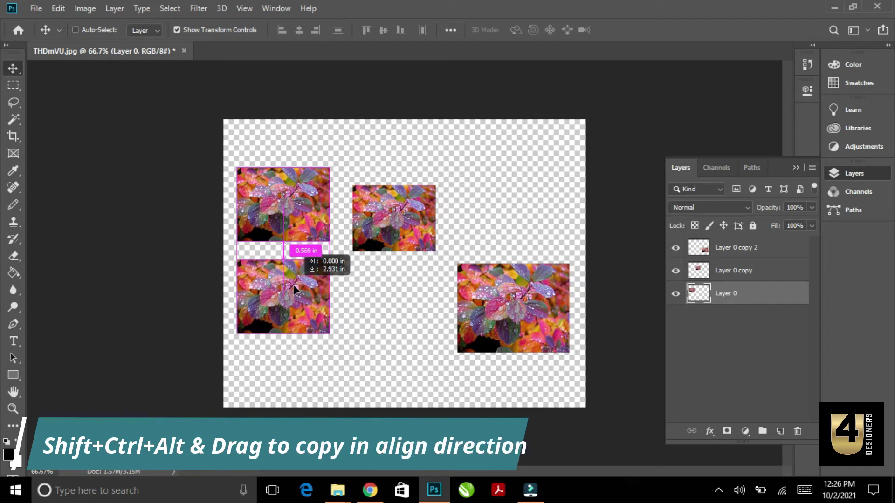
{"action": "mouse_move", "coordinate": [294, 289]}
{"action": "left_mouse_down"}
{"action": "mouse_move", "coordinate": [300, 271]}
{"action": "mouse_move", "coordinate": [299, 352]}
{"action": "left_mouse_up"}
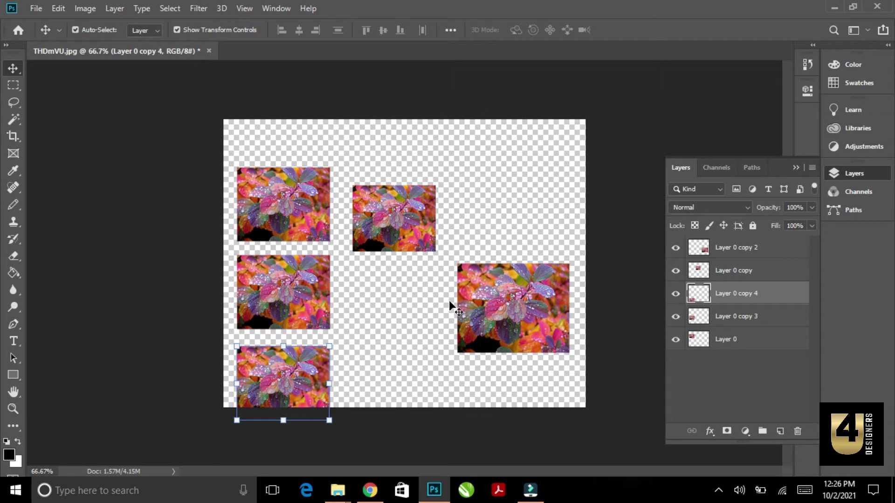
{"action": "key", "text": "ctrl+z"}
{"action": "key", "text": "ctrl+z"}
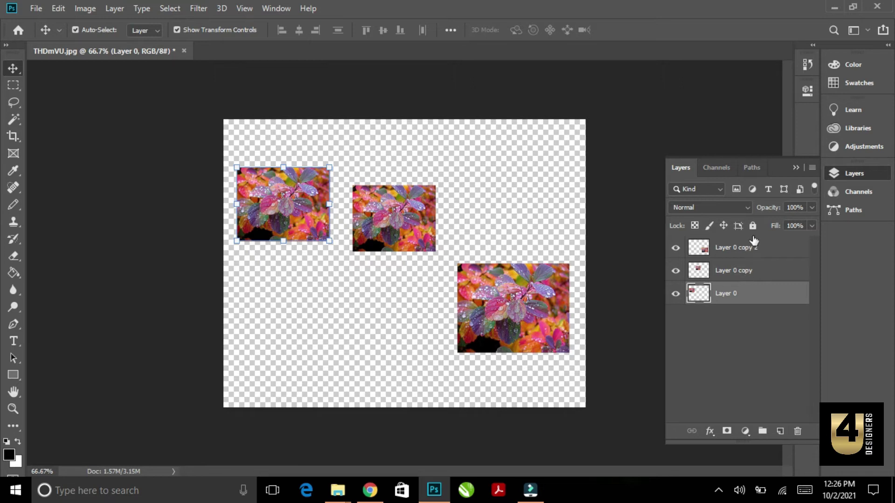
Step: Lower the middle leaf and raise the right leaf to its height, undoing one extra move
{"action": "left_click", "coordinate": [758, 271]}
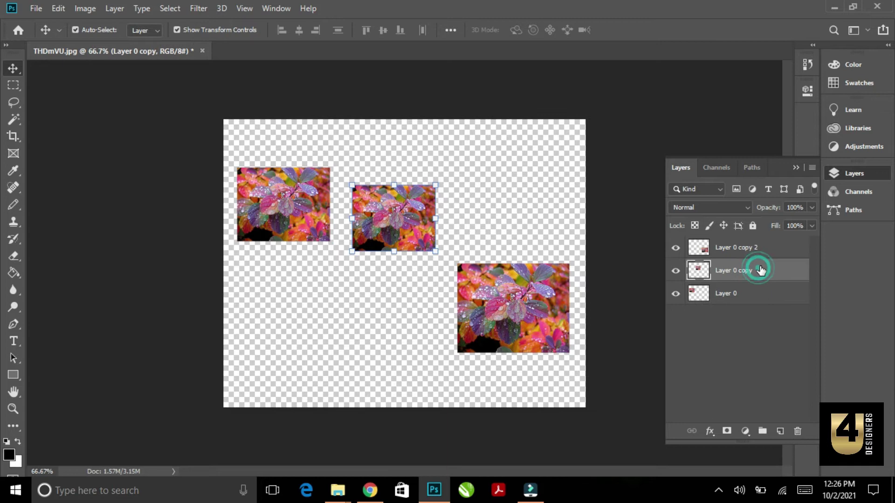
{"action": "left_click", "coordinate": [761, 250]}
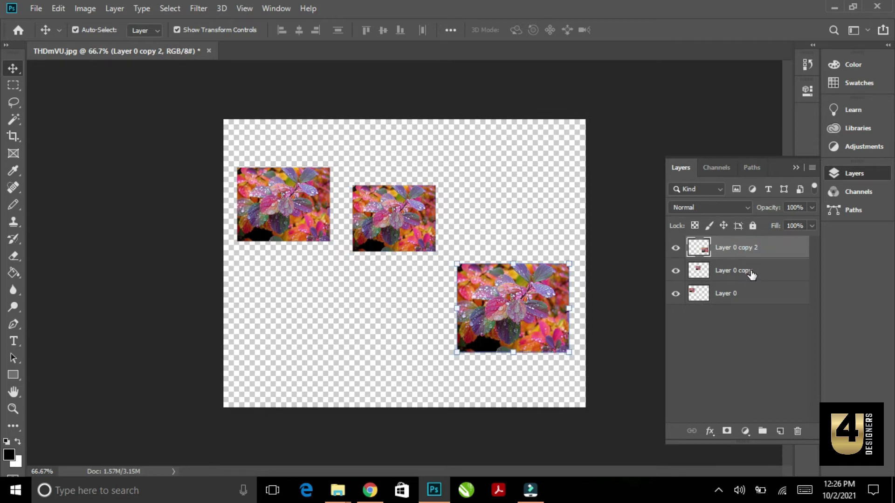
{"action": "left_click", "coordinate": [751, 272]}
{"action": "left_click", "coordinate": [755, 292]}
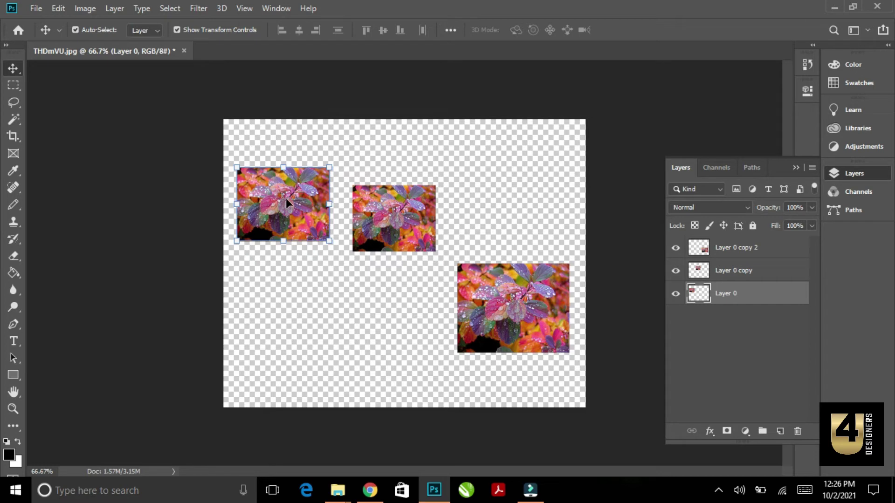
{"action": "left_click", "coordinate": [398, 208]}
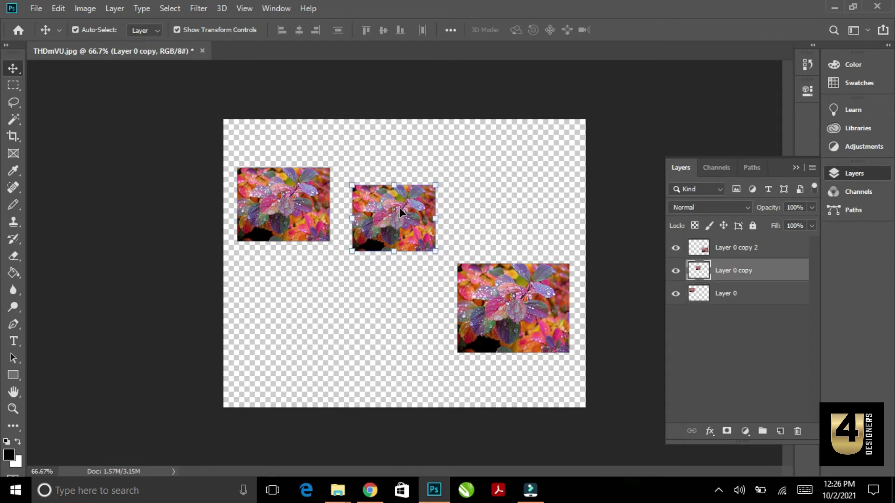
{"action": "mouse_move", "coordinate": [404, 202]}
{"action": "left_mouse_down"}
{"action": "mouse_move", "coordinate": [404, 267]}
{"action": "mouse_move", "coordinate": [404, 221]}
{"action": "left_mouse_up"}
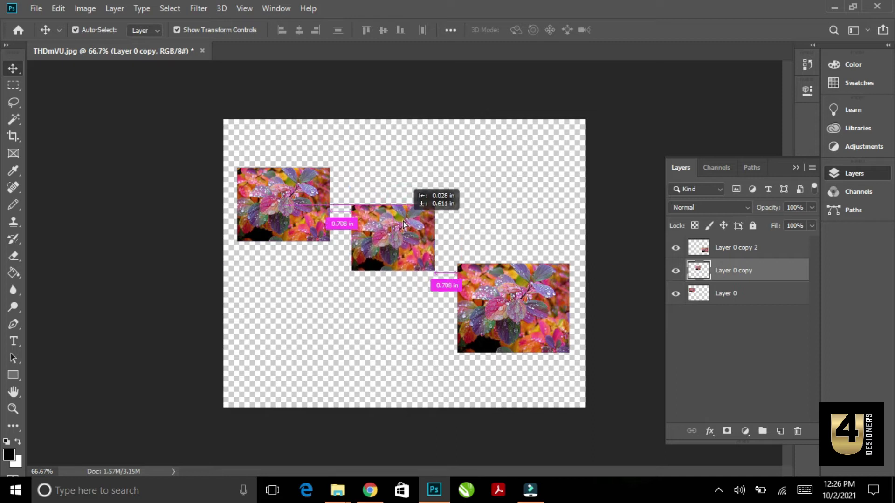
{"action": "left_click", "coordinate": [516, 295]}
{"action": "left_click_drag", "start_coordinate": [518, 276], "coordinate": [519, 217]}
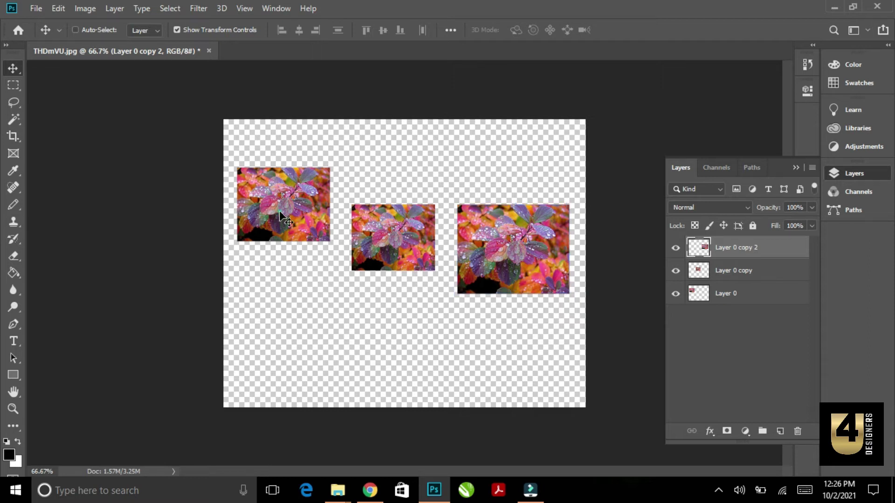
{"action": "left_click", "coordinate": [403, 217]}
{"action": "left_click_drag", "start_coordinate": [394, 229], "coordinate": [390, 240]}
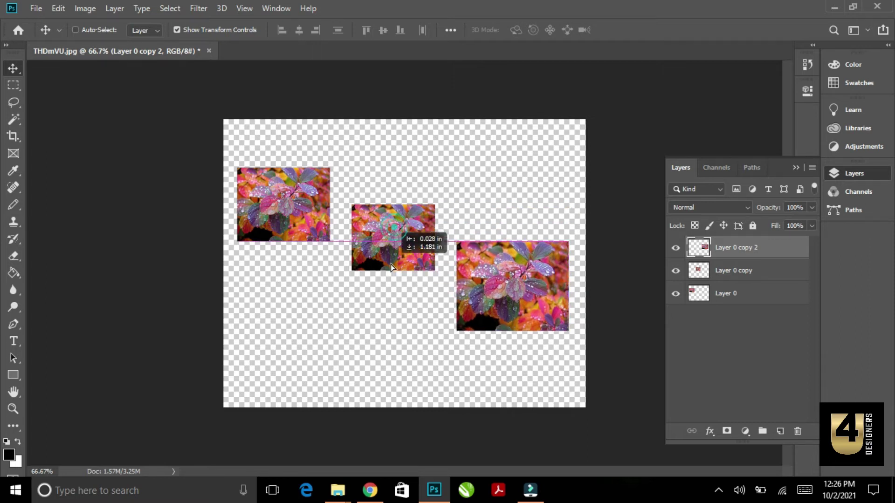
{"action": "key", "text": "ctrl+z"}
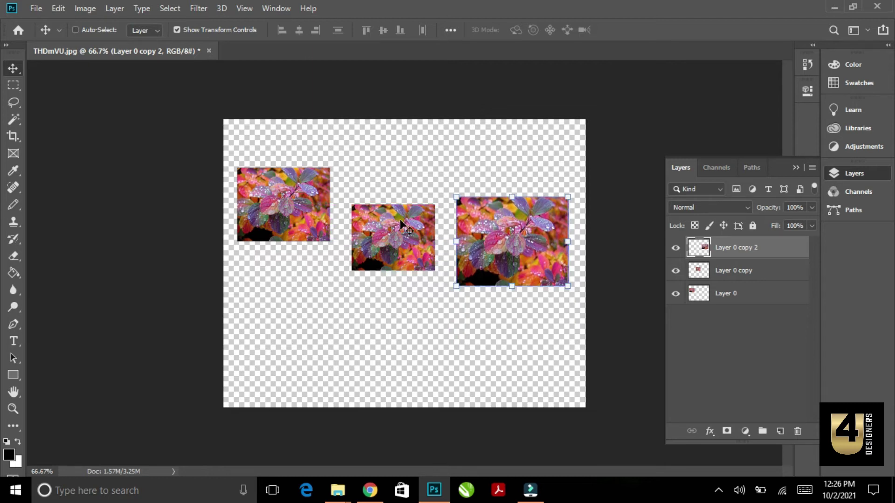
Step: Move the middle and left leaf copies further down and nudge the right one into place
{"action": "left_click", "coordinate": [771, 272]}
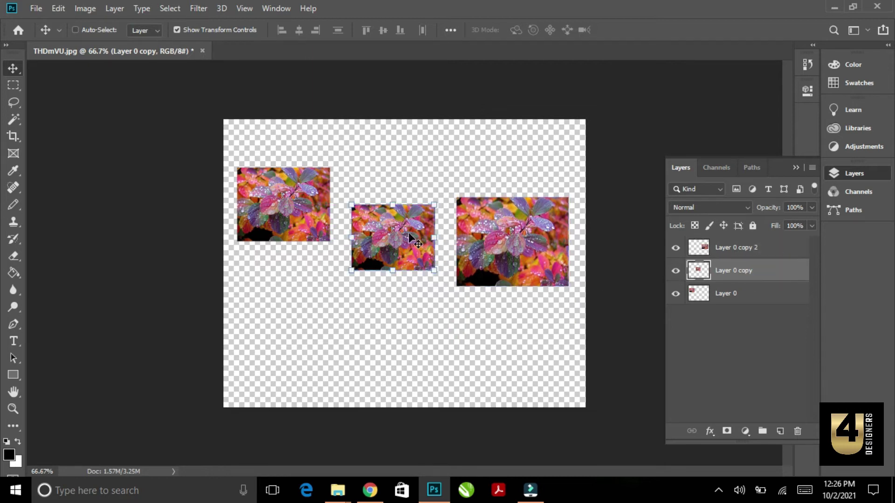
{"action": "left_click_drag", "start_coordinate": [400, 239], "coordinate": [401, 276]}
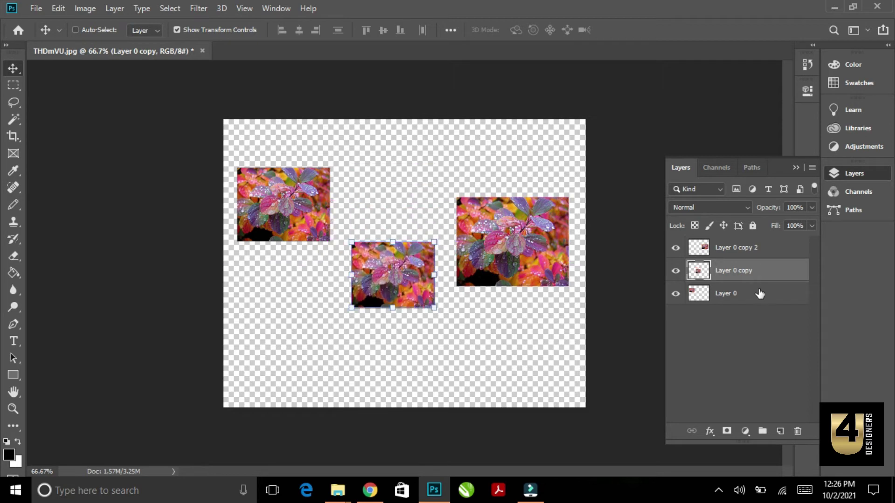
{"action": "left_click", "coordinate": [755, 298]}
{"action": "left_click_drag", "start_coordinate": [301, 203], "coordinate": [301, 240]}
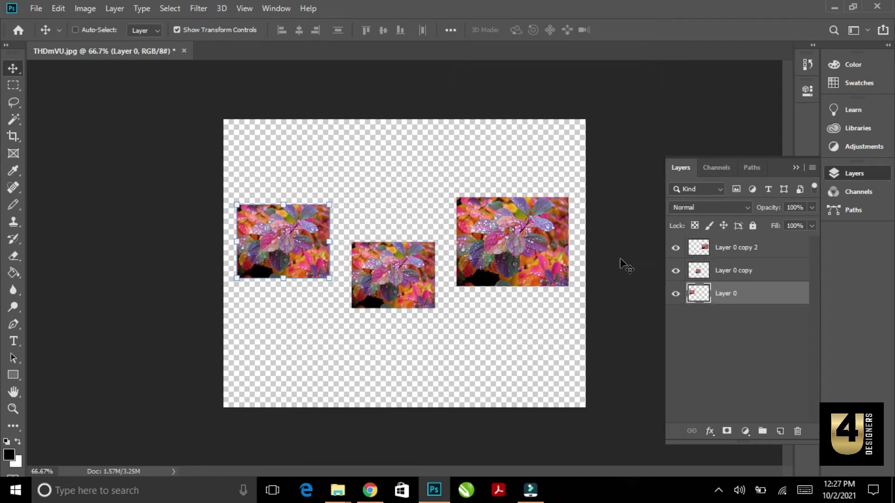
{"action": "left_click", "coordinate": [769, 247]}
{"action": "left_click_drag", "start_coordinate": [385, 210], "coordinate": [382, 209]}
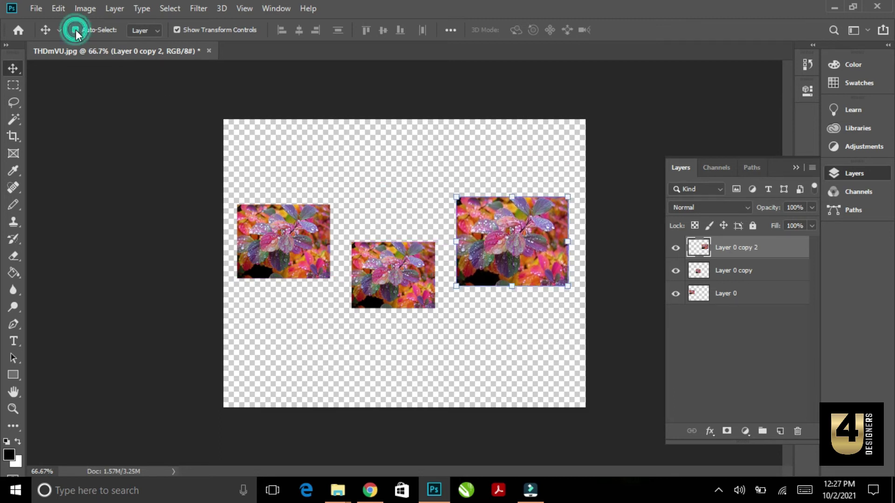
Step: Set the Move tool's Auto-Select to Group and select Layer 0 through Layer 0 copy 2
{"action": "left_click", "coordinate": [156, 30]}
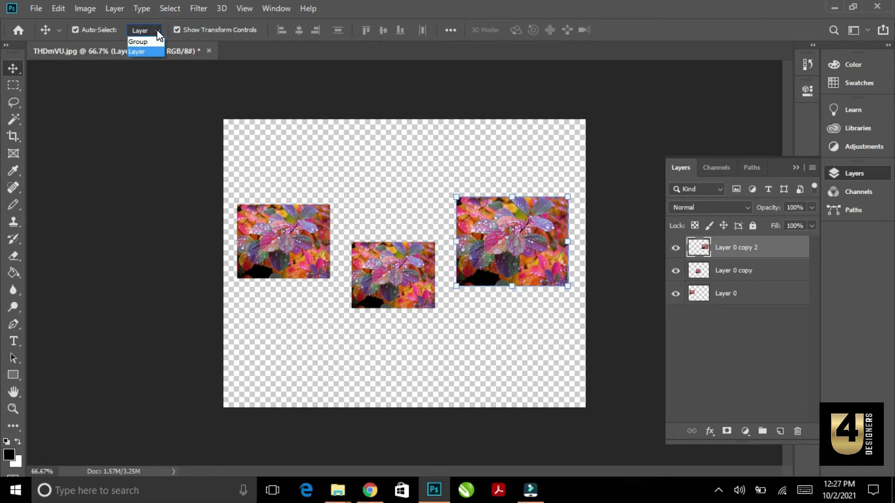
{"action": "left_click", "coordinate": [770, 268]}
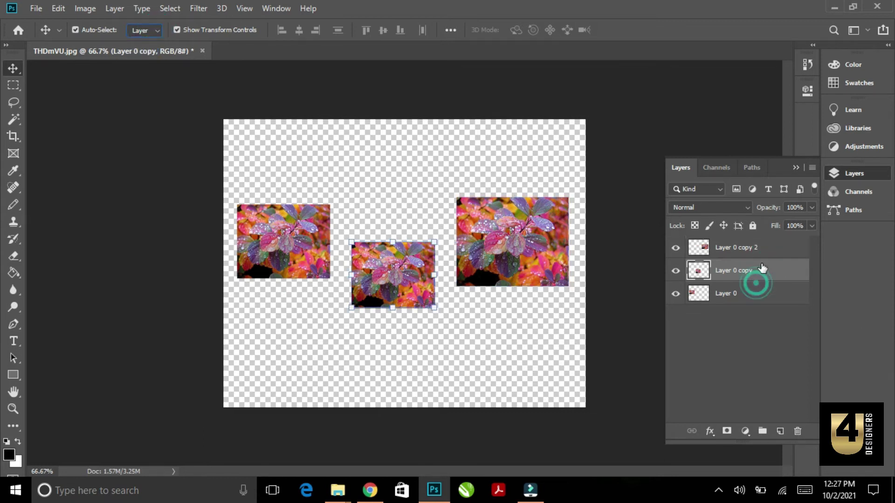
{"action": "left_click", "coordinate": [158, 30]}
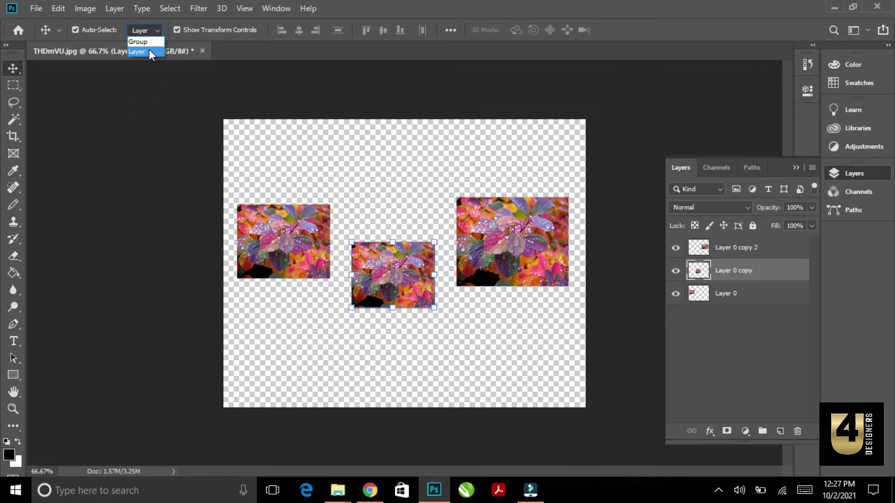
{"action": "left_click", "coordinate": [143, 42]}
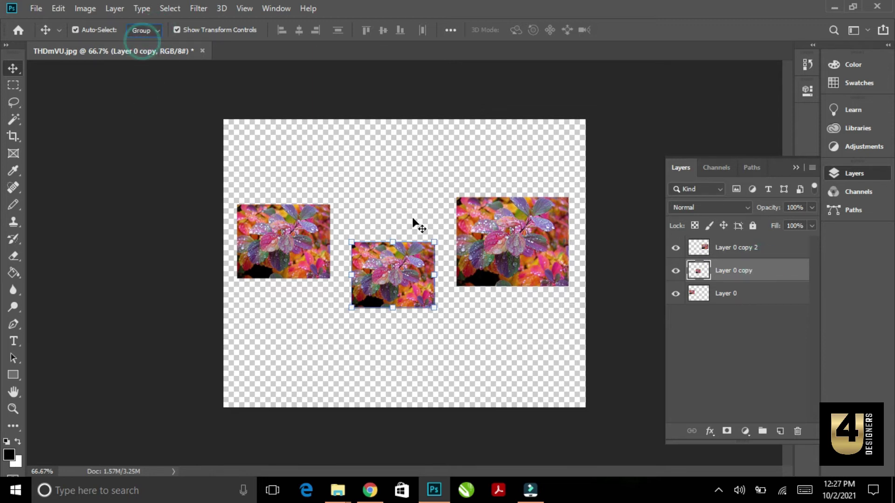
{"action": "left_click", "coordinate": [735, 295]}
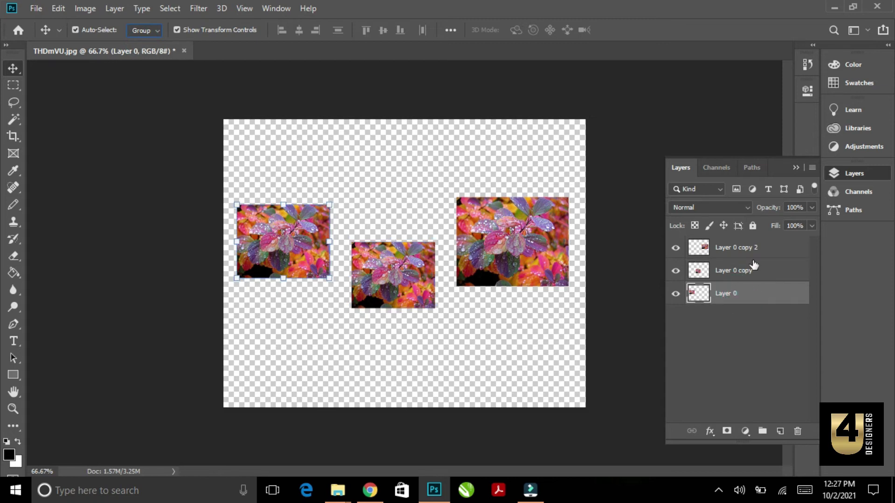
{"action": "left_click", "coordinate": [765, 249], "text": "shift"}
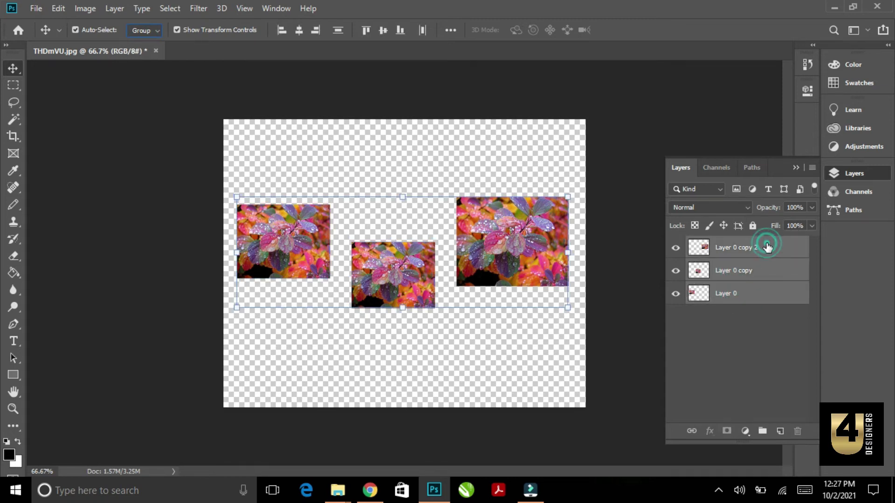
{"action": "left_click", "coordinate": [769, 292]}
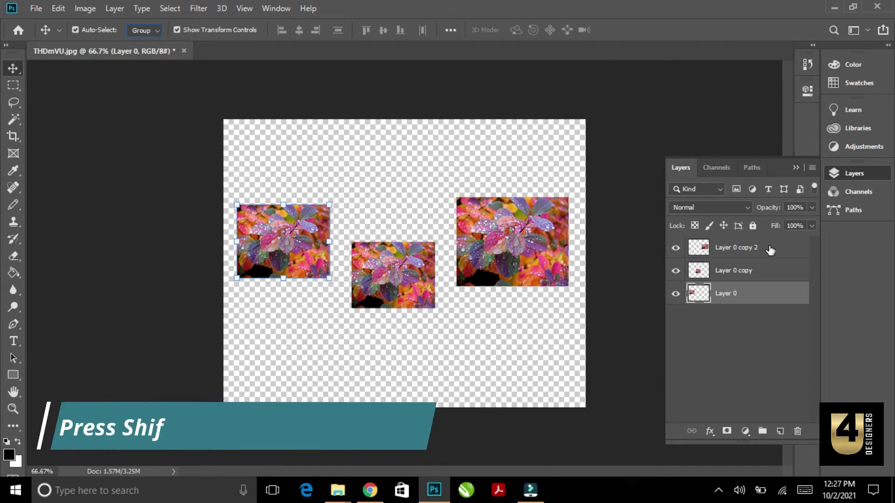
{"action": "left_click", "coordinate": [769, 251], "text": "shift"}
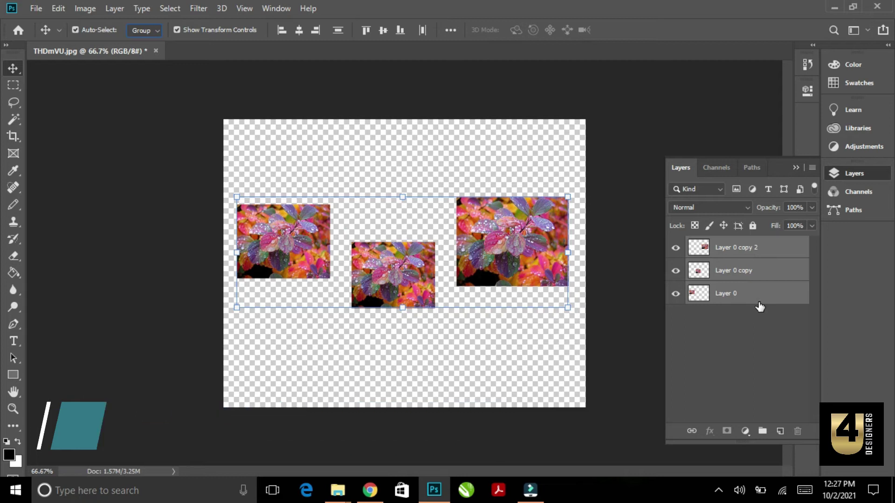
Step: Group the three selected leaf layers into Group 1 and move the group higher on the canvas
{"action": "key", "text": "ctrl"}
{"action": "key", "text": "ctrl+g"}
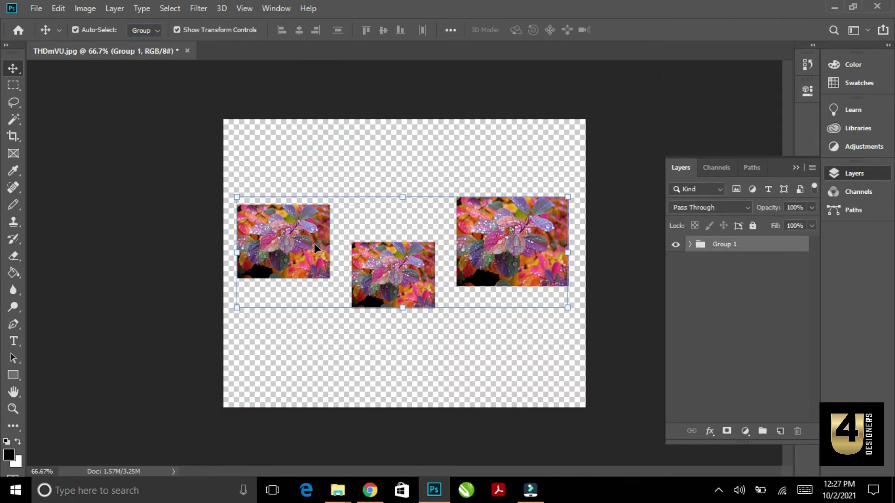
{"action": "left_click_drag", "start_coordinate": [314, 249], "coordinate": [316, 215]}
{"action": "left_click_drag", "start_coordinate": [393, 231], "coordinate": [394, 287]}
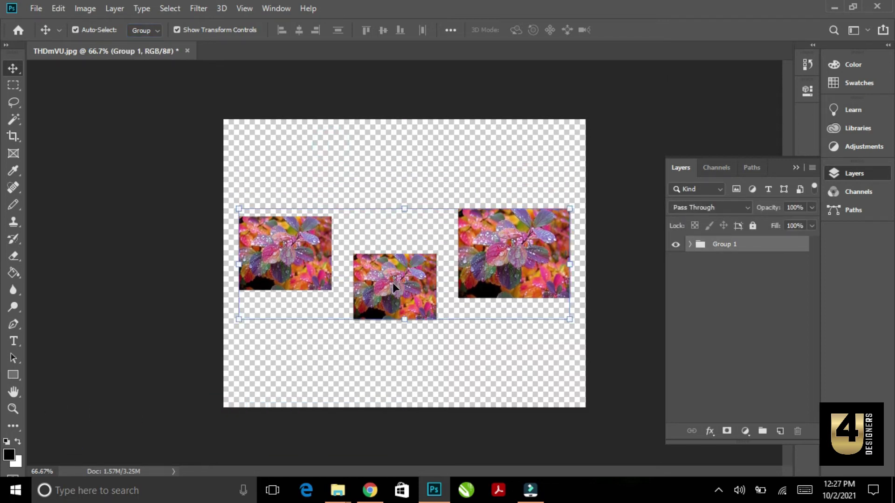
{"action": "left_click_drag", "start_coordinate": [499, 232], "coordinate": [499, 189]}
{"action": "left_click_drag", "start_coordinate": [301, 210], "coordinate": [300, 300]}
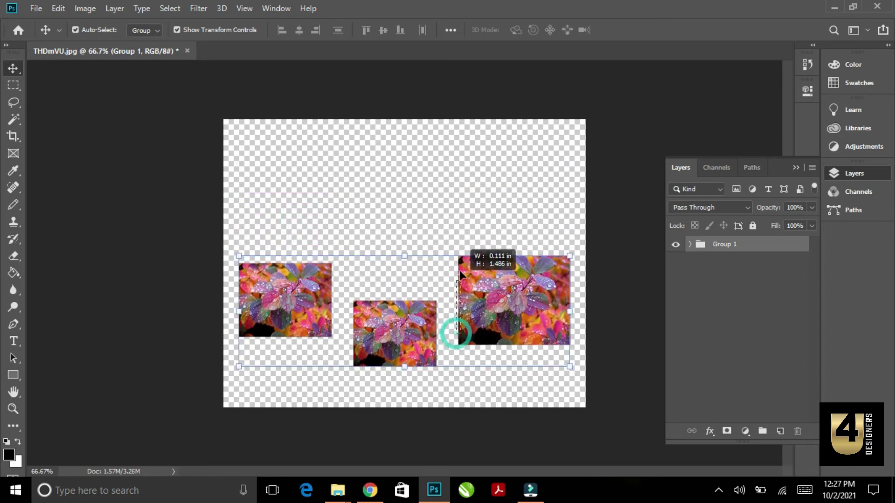
{"action": "mouse_move", "coordinate": [493, 287]}
{"action": "left_mouse_down"}
{"action": "mouse_move", "coordinate": [498, 180]}
{"action": "mouse_move", "coordinate": [499, 244]}
{"action": "left_mouse_up"}
{"action": "left_click", "coordinate": [690, 245]}
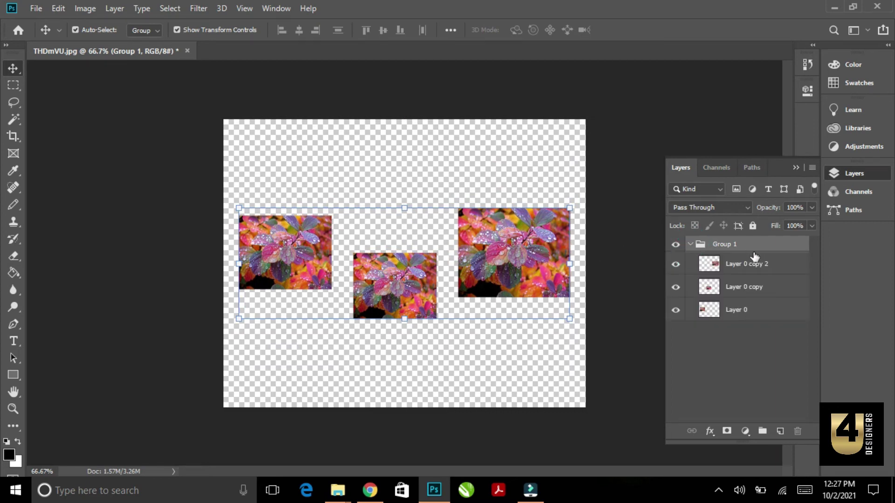
{"action": "left_click_drag", "start_coordinate": [488, 242], "coordinate": [491, 199]}
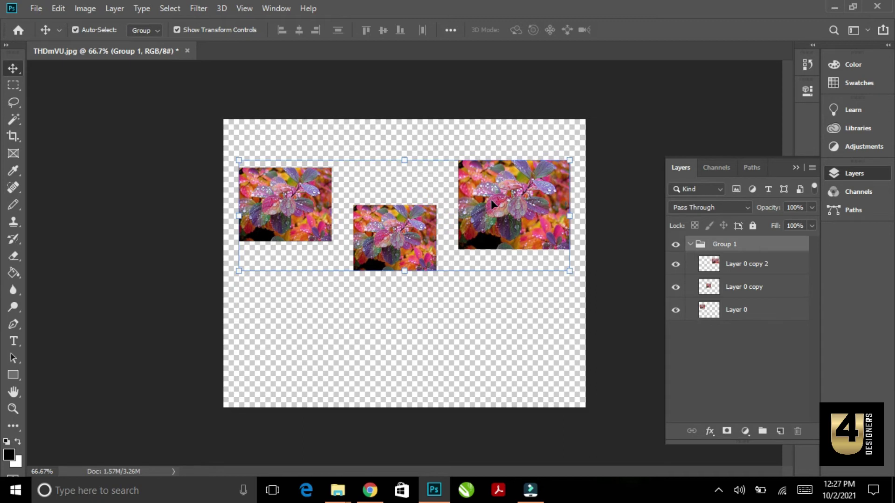
Step: Switch Auto-Select back to Layer and drag the middle leaf photo noticeably lower
{"action": "left_click", "coordinate": [740, 287]}
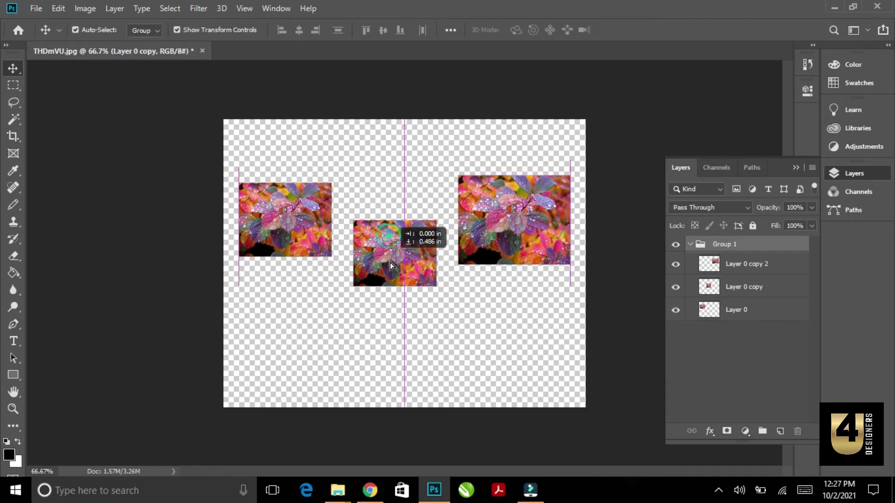
{"action": "left_click_drag", "start_coordinate": [390, 240], "coordinate": [389, 274]}
{"action": "left_click_drag", "start_coordinate": [490, 256], "coordinate": [492, 224]}
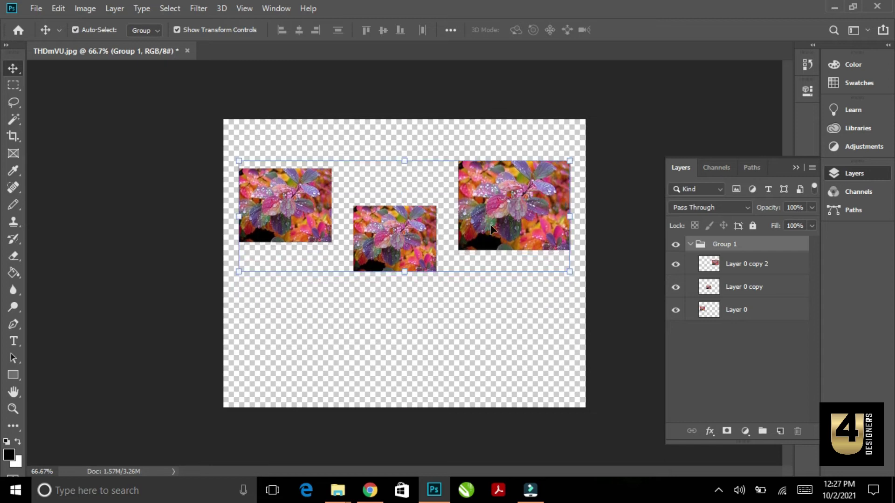
{"action": "left_click", "coordinate": [741, 287]}
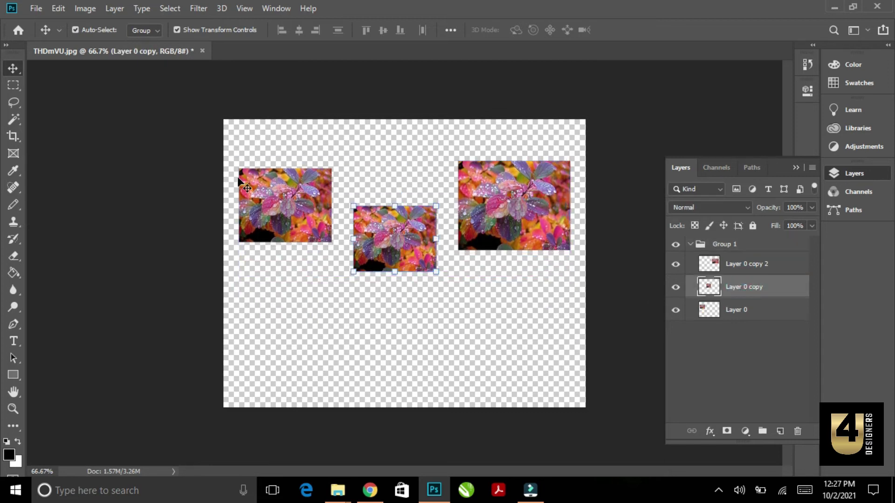
{"action": "left_click", "coordinate": [158, 29]}
{"action": "left_click", "coordinate": [141, 49]}
{"action": "left_click_drag", "start_coordinate": [413, 231], "coordinate": [413, 306]}
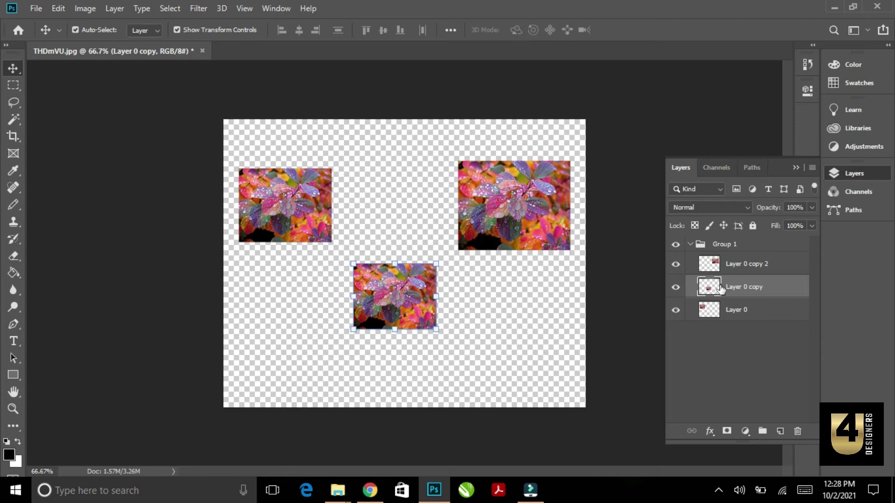
{"action": "left_click", "coordinate": [741, 244]}
{"action": "key", "text": "ctrl"}
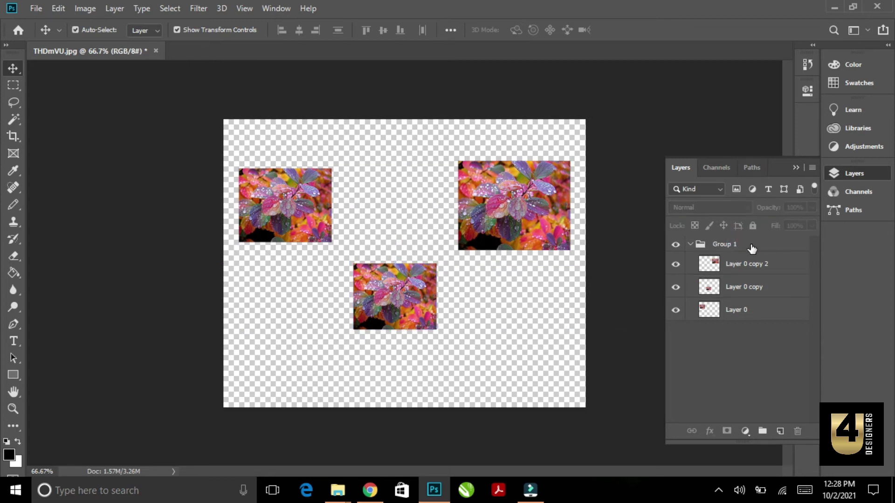
Step: Ungroup Group 1 into Layer 0, Layer 0 copy and Layer 0 copy 2, then select a leaf photo
{"action": "left_click", "coordinate": [752, 247]}
{"action": "right_click", "coordinate": [750, 246]}
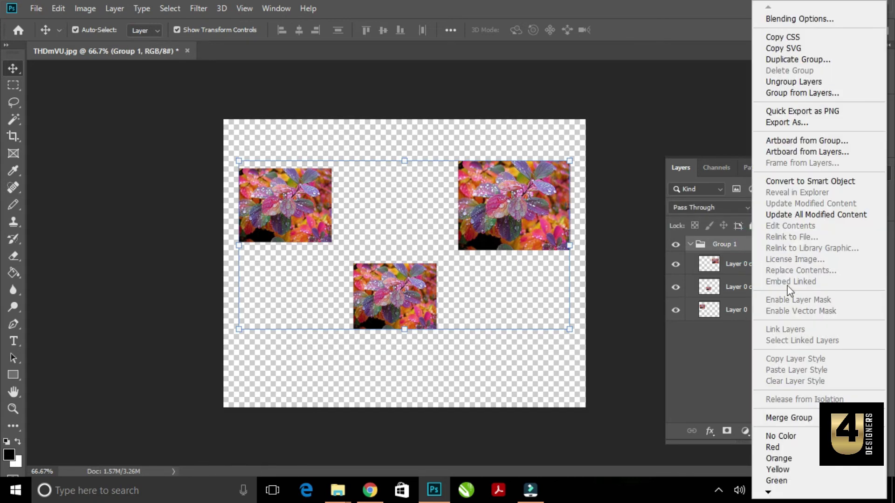
{"action": "left_click", "coordinate": [797, 81]}
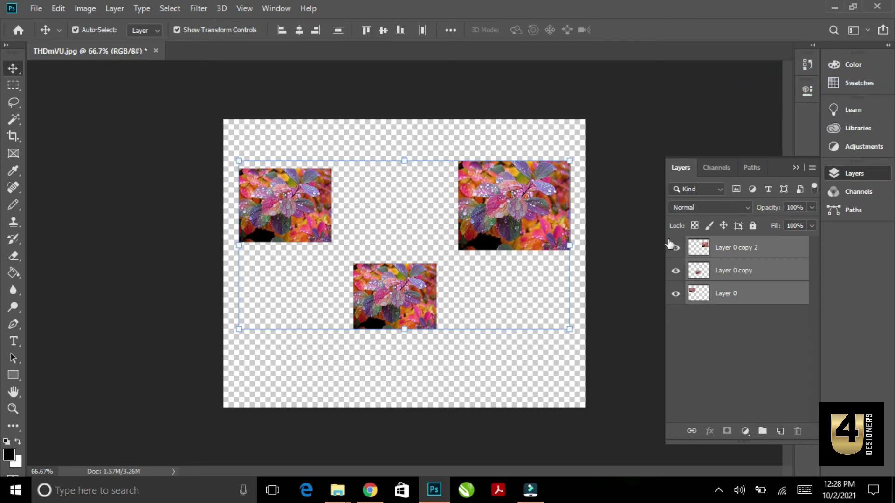
{"action": "left_click", "coordinate": [622, 268]}
{"action": "left_click", "coordinate": [482, 207]}
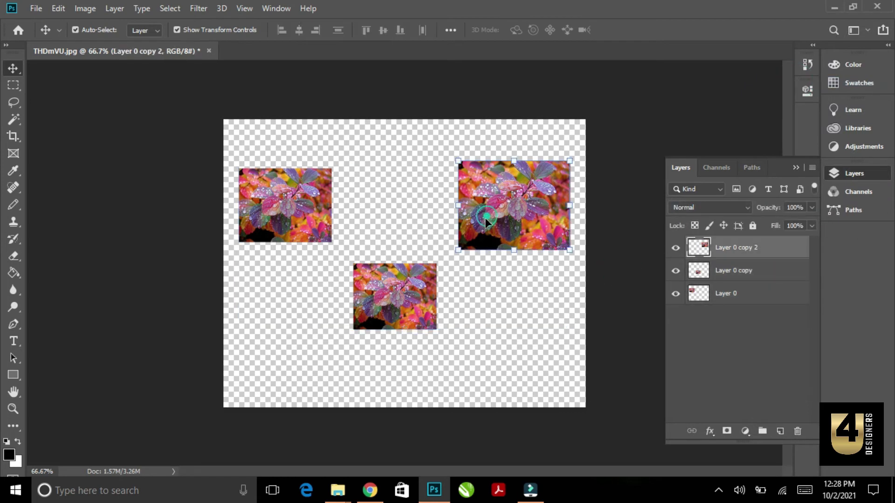
{"action": "left_click", "coordinate": [269, 165]}
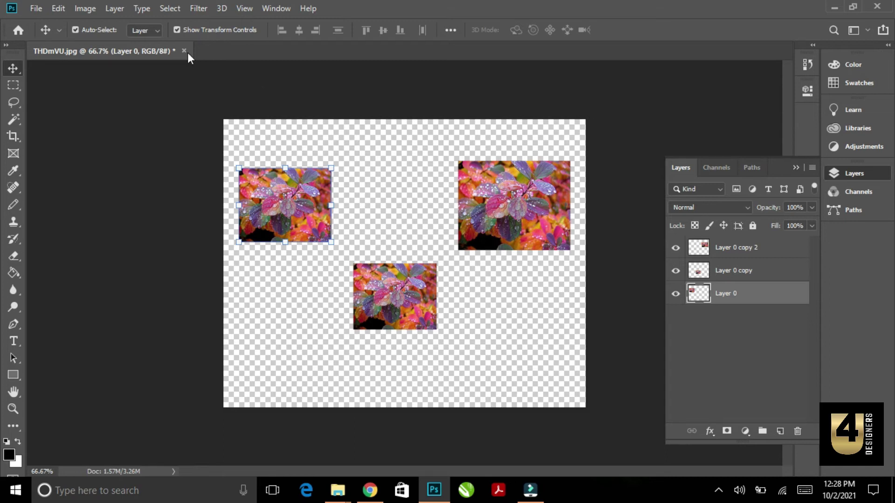
Step: Enlarge the top-right leaf photo with a corner drag and commit the transform
{"action": "left_click", "coordinate": [516, 214]}
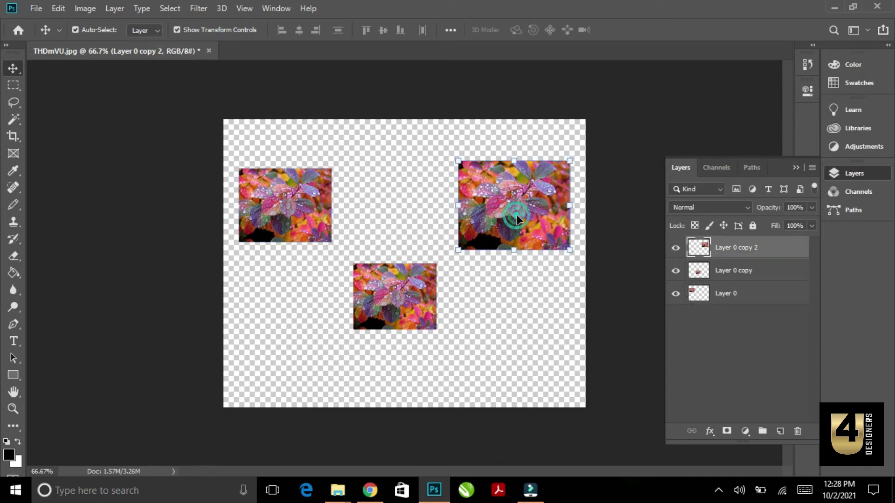
{"action": "left_click_drag", "start_coordinate": [457, 161], "coordinate": [423, 133]}
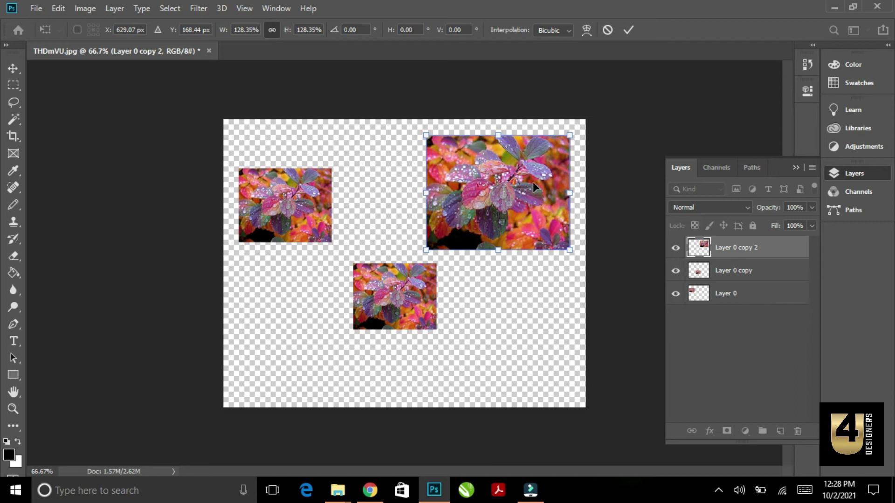
{"action": "mouse_move", "coordinate": [498, 250]}
{"action": "left_mouse_down"}
{"action": "mouse_move", "coordinate": [498, 273]}
{"action": "mouse_move", "coordinate": [498, 248]}
{"action": "left_mouse_up"}
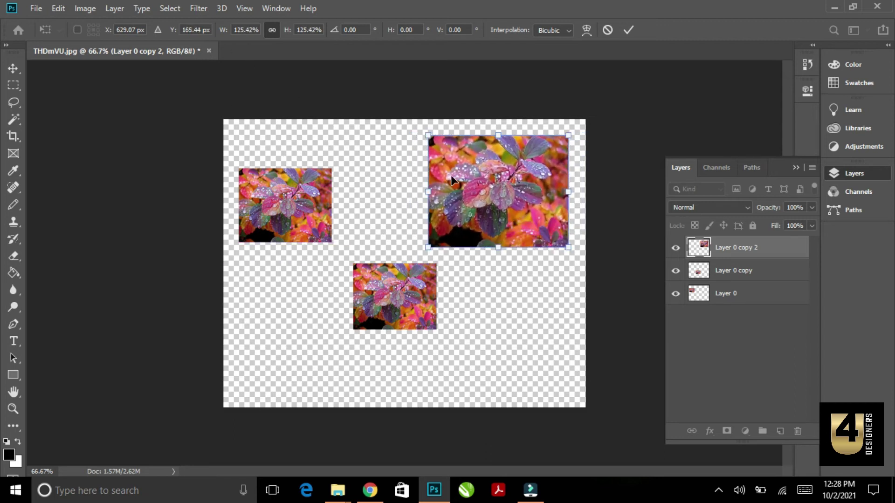
{"action": "left_click", "coordinate": [12, 69]}
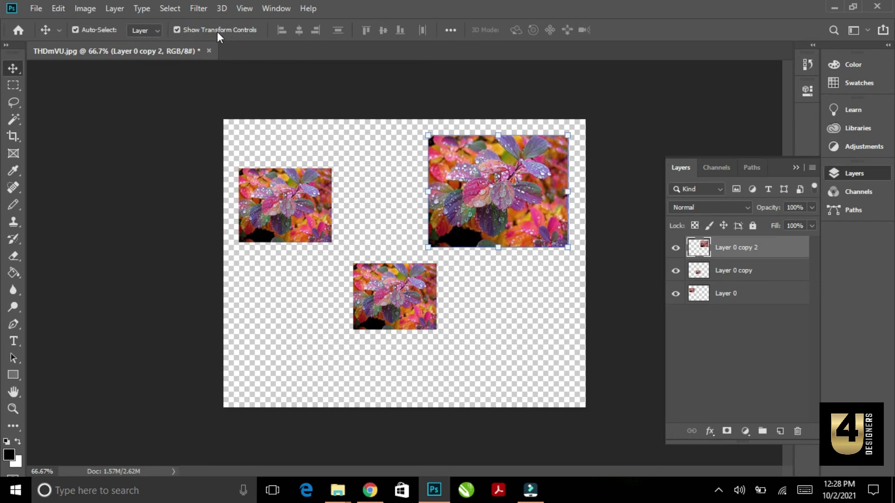
Step: Shift the left photo down-right and the right photo lower, then select all three layers
{"action": "left_click", "coordinate": [177, 30]}
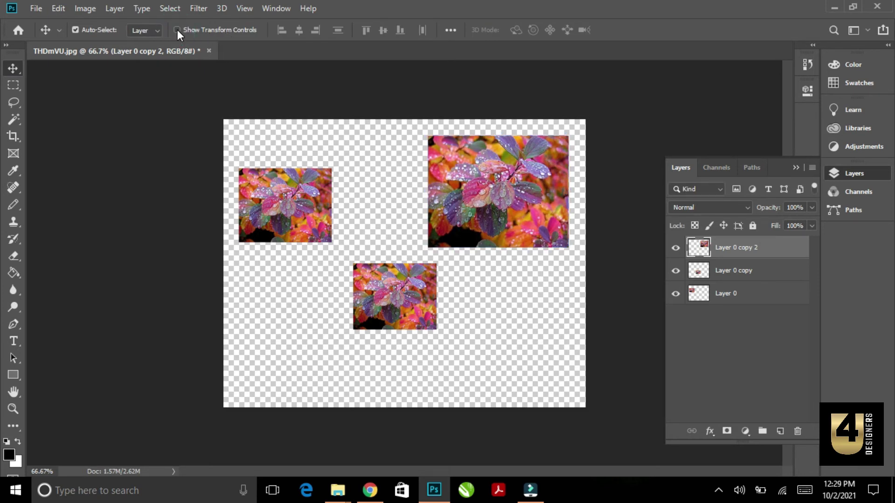
{"action": "left_click", "coordinate": [305, 205]}
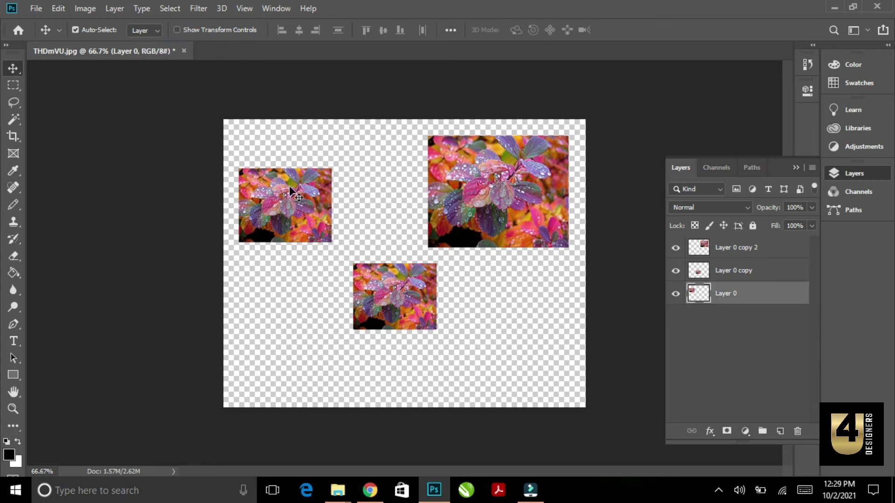
{"action": "left_click_drag", "start_coordinate": [290, 188], "coordinate": [303, 213]}
{"action": "left_click_drag", "start_coordinate": [451, 211], "coordinate": [450, 236]}
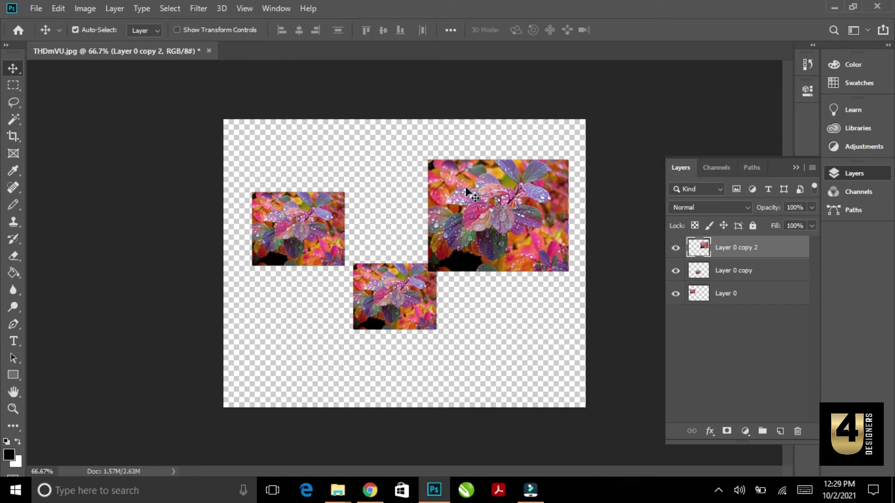
{"action": "left_click", "coordinate": [177, 30]}
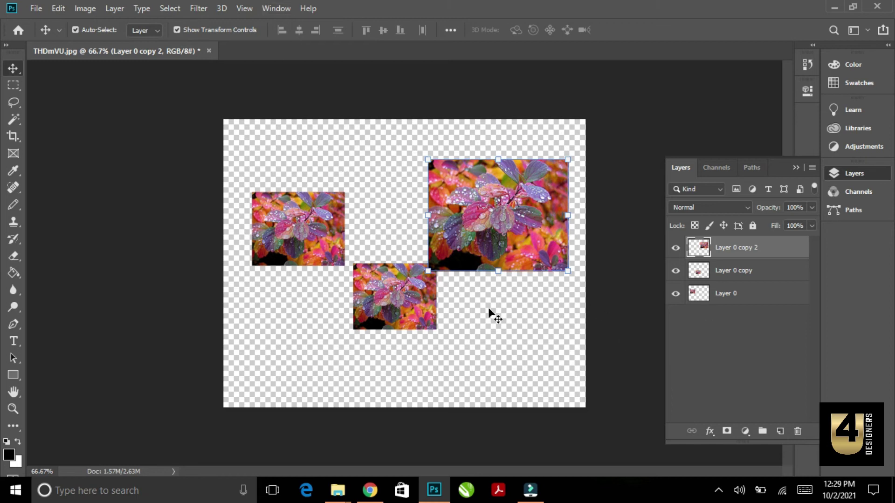
{"action": "left_click", "coordinate": [386, 288], "text": "shift"}
{"action": "left_click", "coordinate": [309, 228], "text": "shift"}
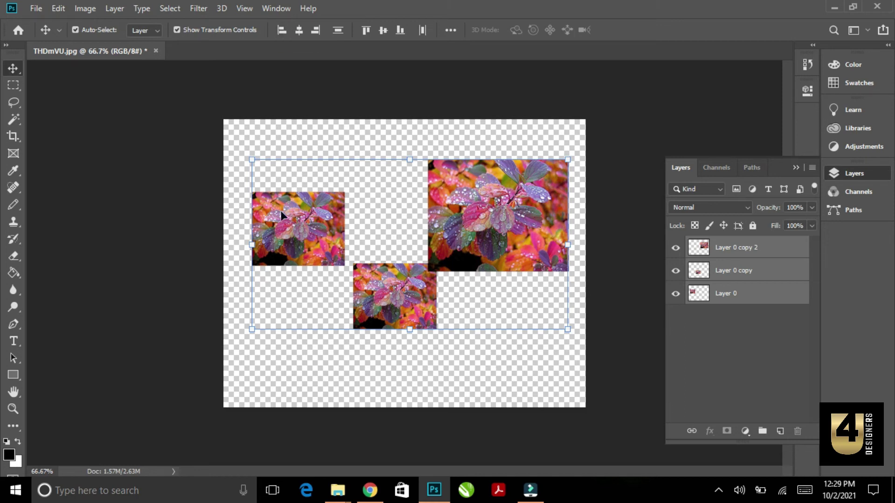
Step: Select all three leaf photos and try Align Left Edges, then Align Right Edges
{"action": "left_click", "coordinate": [286, 176]}
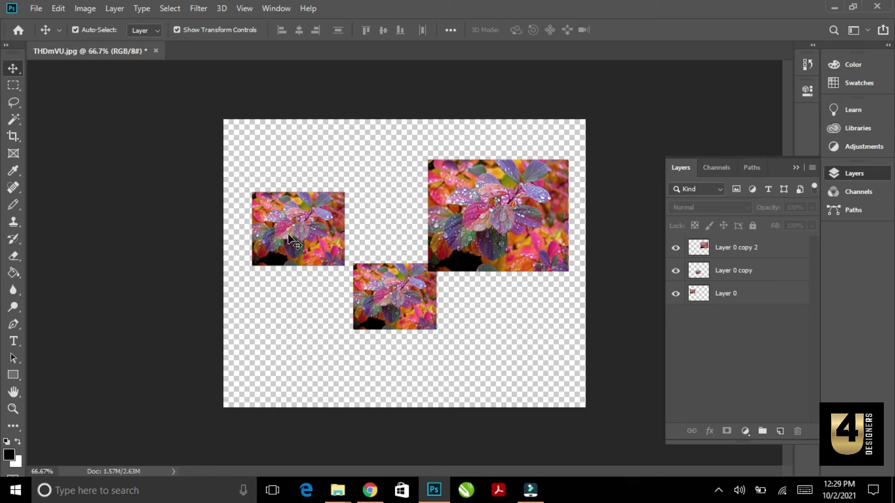
{"action": "left_click", "coordinate": [293, 240]}
{"action": "left_click", "coordinate": [410, 289], "text": "shift"}
{"action": "left_click", "coordinate": [489, 232], "text": "shift"}
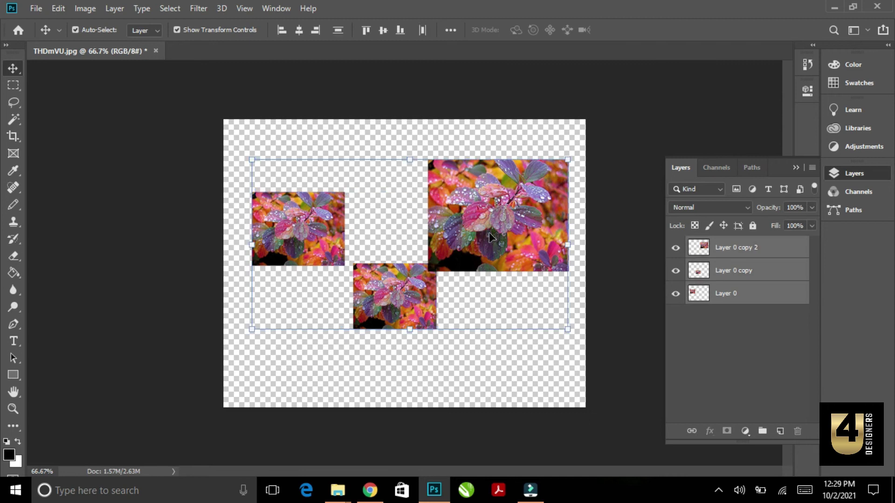
{"action": "left_click", "coordinate": [281, 31]}
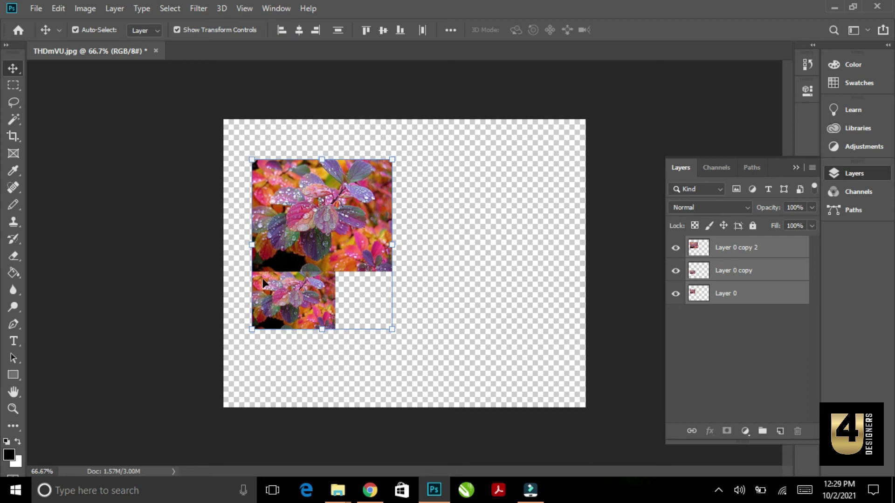
{"action": "left_click", "coordinate": [316, 30]}
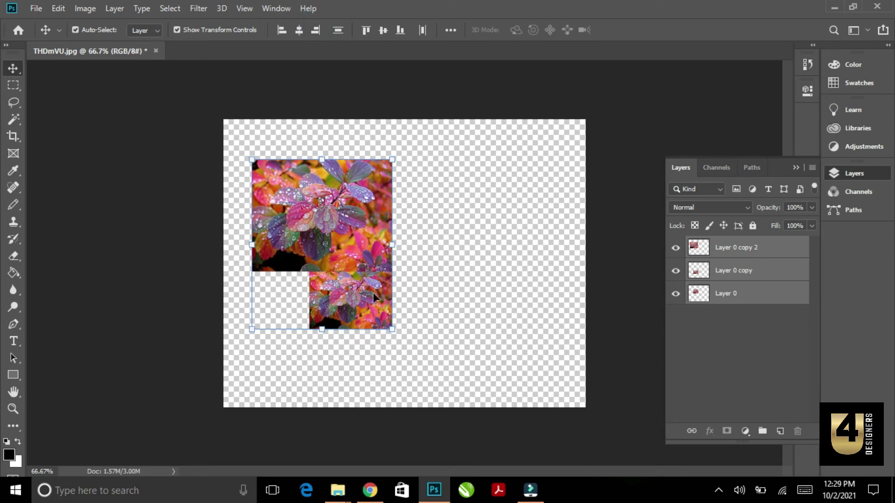
Step: Spread the photos out: large one to the right, middle to bottom-left, upper-left toward centre
{"action": "left_click", "coordinate": [458, 282]}
{"action": "right_click", "coordinate": [350, 200]}
{"action": "left_click", "coordinate": [373, 198]}
{"action": "left_click", "coordinate": [461, 207]}
{"action": "left_click", "coordinate": [333, 187]}
{"action": "left_click_drag", "start_coordinate": [332, 186], "coordinate": [535, 199]}
{"action": "left_click_drag", "start_coordinate": [379, 278], "coordinate": [310, 292]}
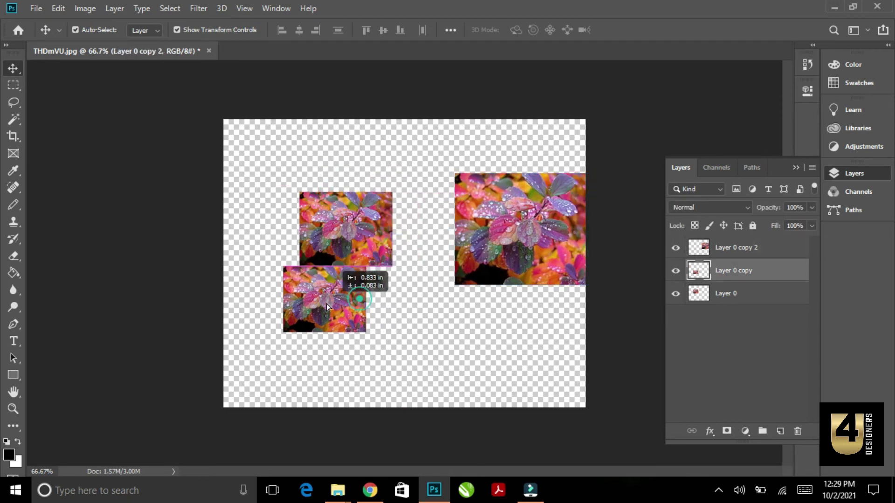
{"action": "left_click_drag", "start_coordinate": [359, 198], "coordinate": [389, 210]}
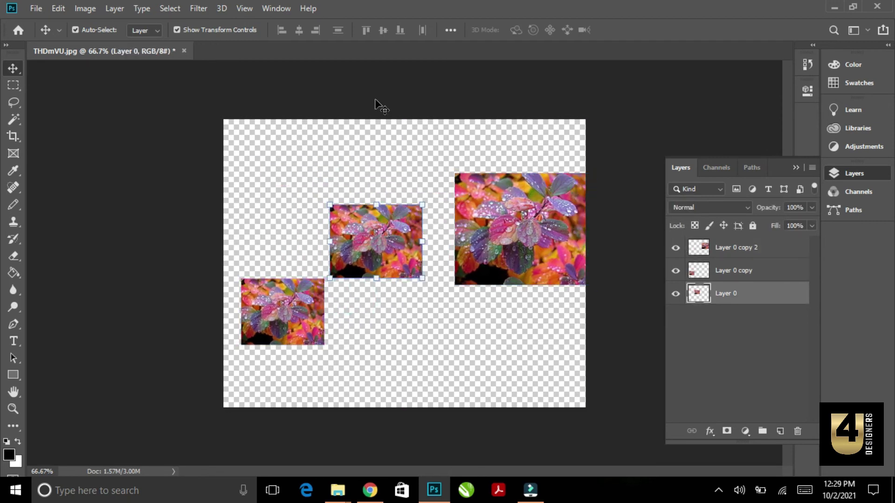
{"action": "left_click", "coordinate": [466, 182]}
Step: Select all three photos and try Align Top, Align Bottom and Align Vertical Centers
{"action": "left_click", "coordinate": [401, 233], "text": "shift"}
{"action": "left_click", "coordinate": [303, 305], "text": "shift"}
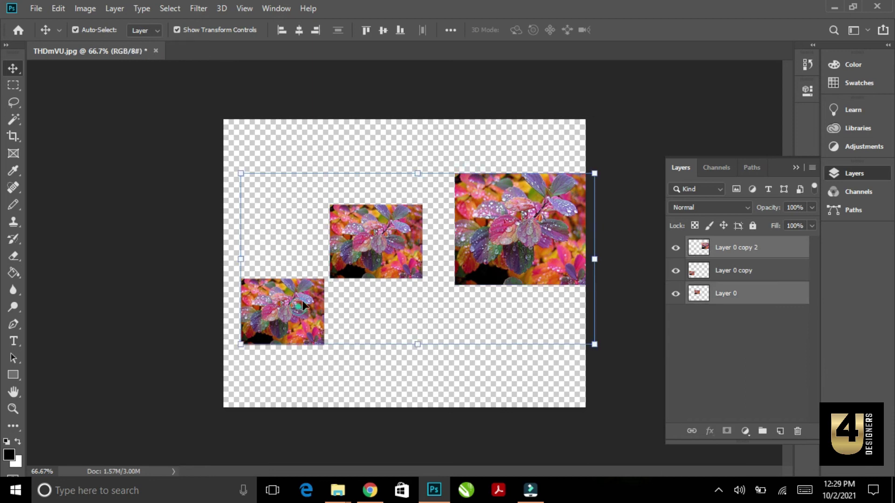
{"action": "left_click", "coordinate": [365, 30]}
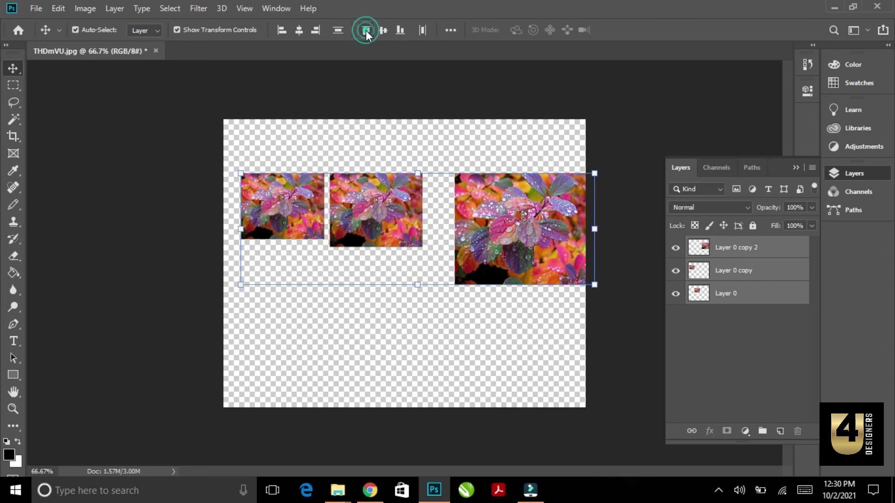
{"action": "left_click", "coordinate": [399, 30]}
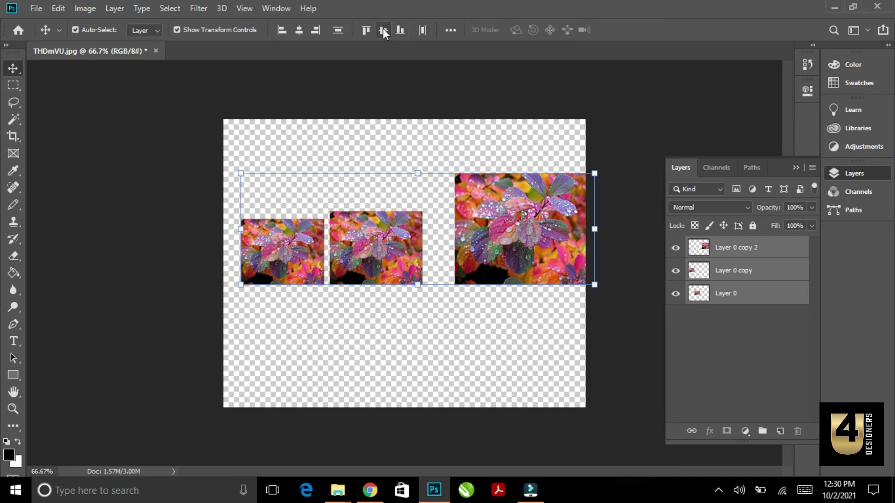
{"action": "left_click", "coordinate": [383, 30]}
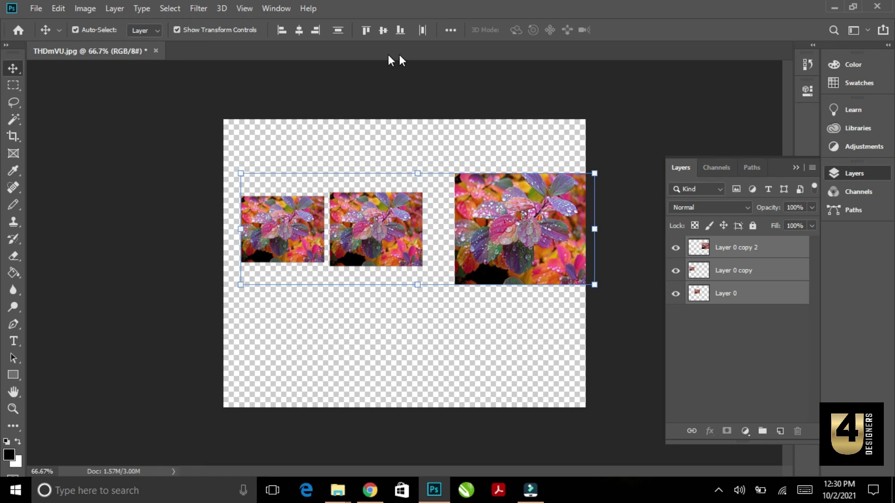
Step: Distribute the three photos evenly, vertically and horizontally, into one spaced row
{"action": "left_click", "coordinate": [337, 30]}
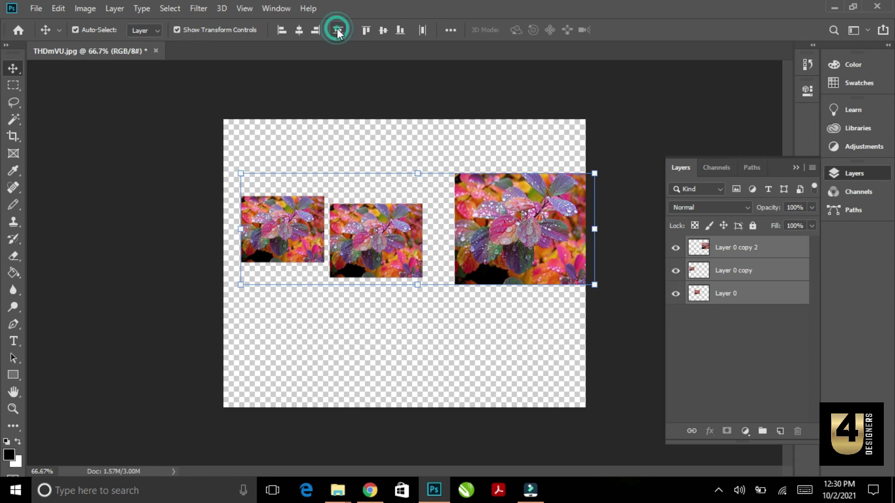
{"action": "left_click", "coordinate": [425, 28]}
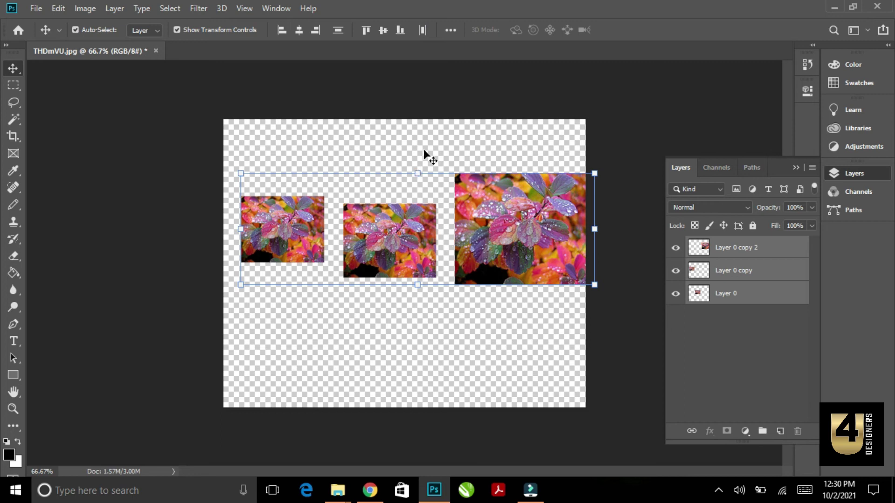
{"action": "left_click", "coordinate": [759, 286]}
{"action": "left_click", "coordinate": [759, 249], "text": "shift"}
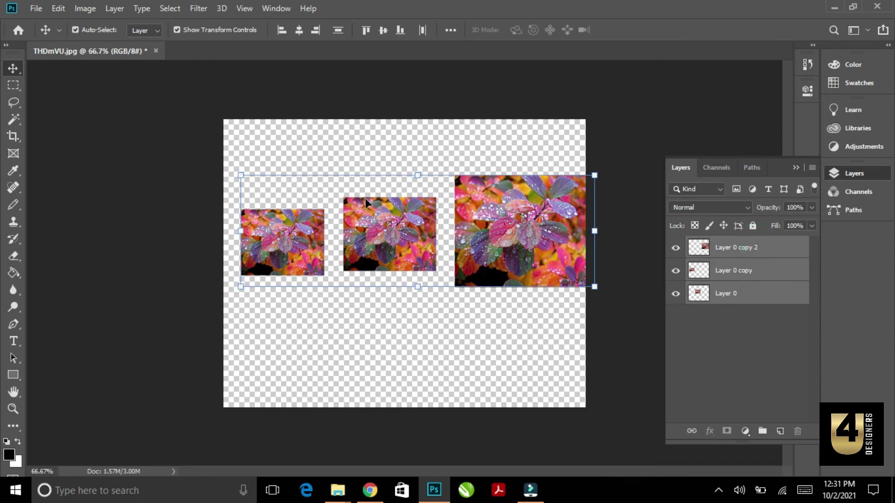
{"action": "left_click", "coordinate": [450, 30]}
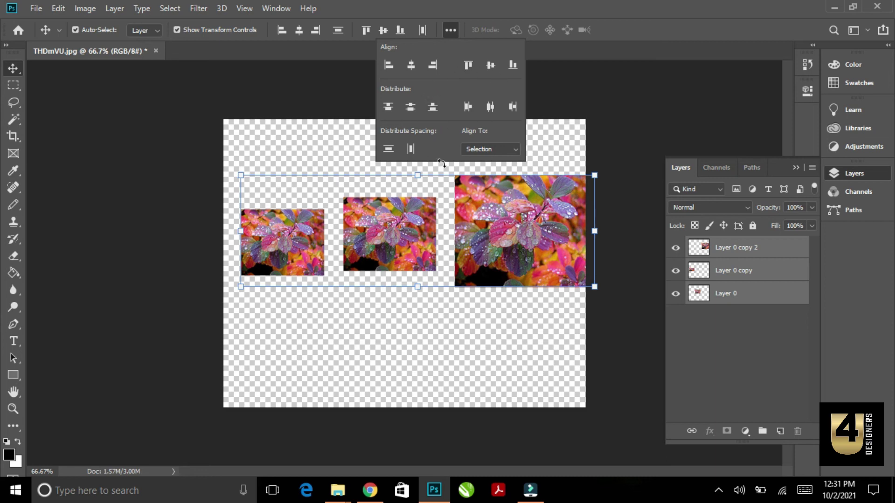
Step: Change the Align To reference from Selection to Canvas in the align/distribute flyout
{"action": "left_click", "coordinate": [498, 150]}
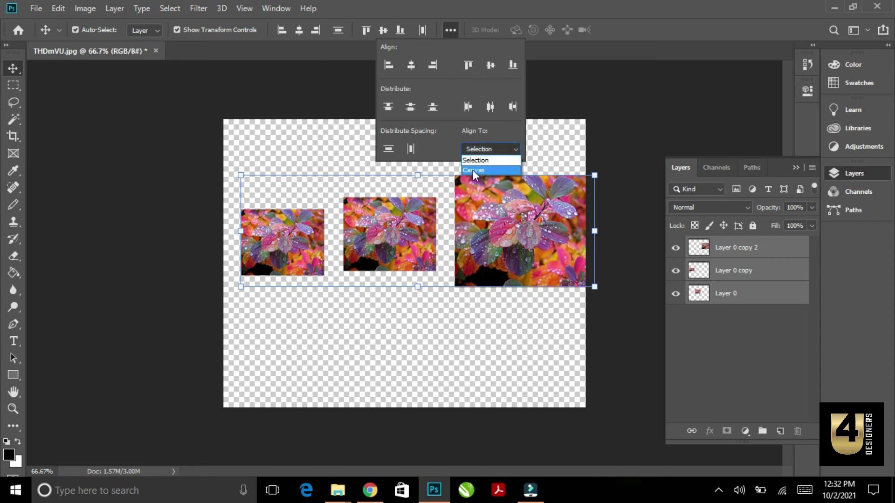
{"action": "left_click", "coordinate": [488, 149]}
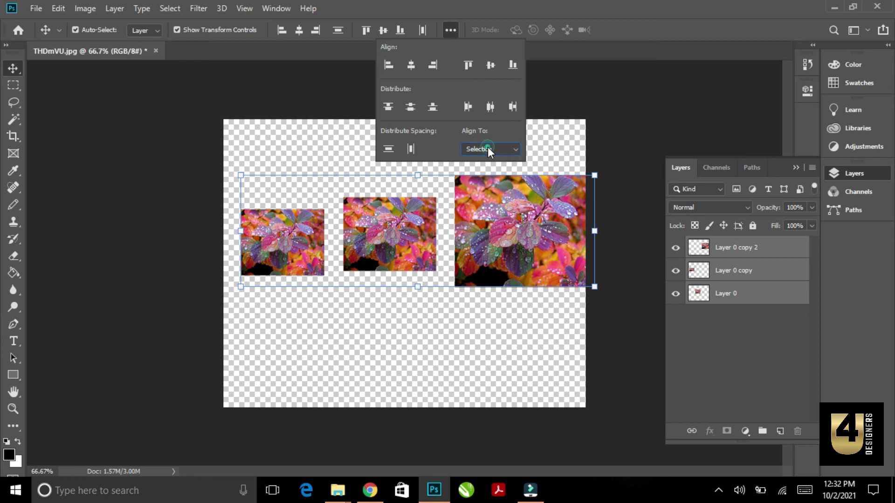
{"action": "left_click", "coordinate": [307, 166]}
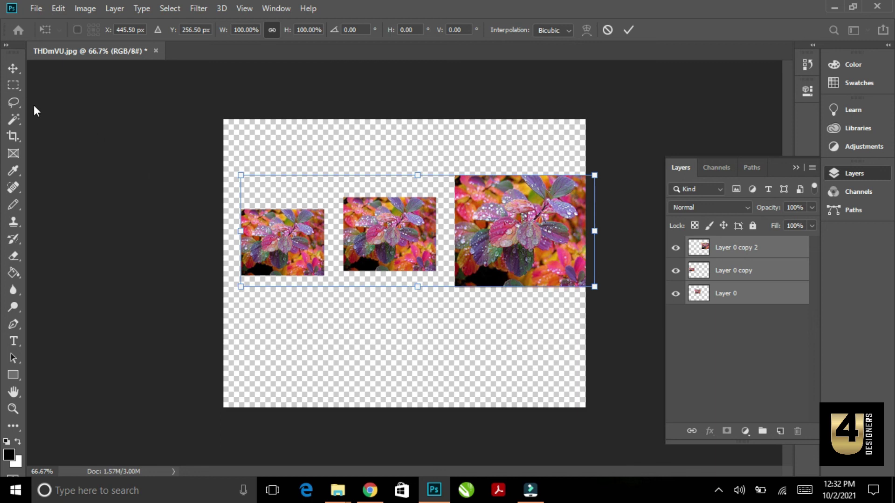
{"action": "left_click", "coordinate": [14, 68]}
{"action": "left_click", "coordinate": [450, 30]}
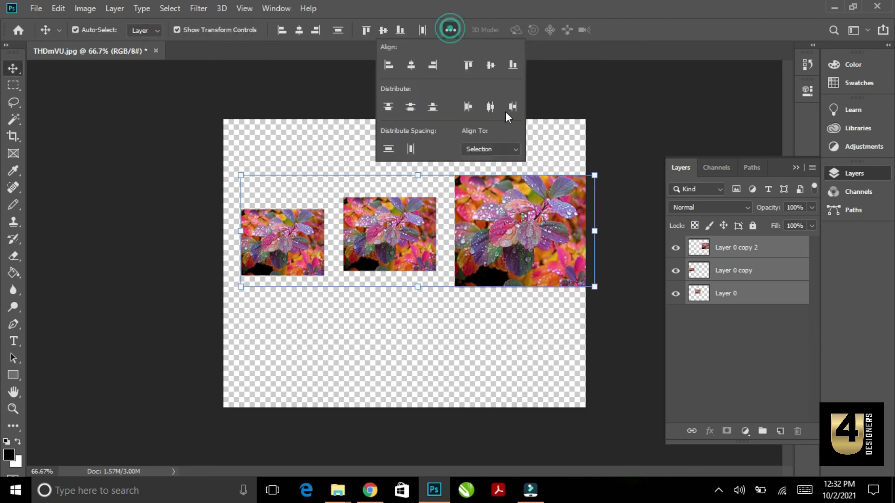
{"action": "left_click", "coordinate": [513, 150]}
{"action": "left_click", "coordinate": [494, 167]}
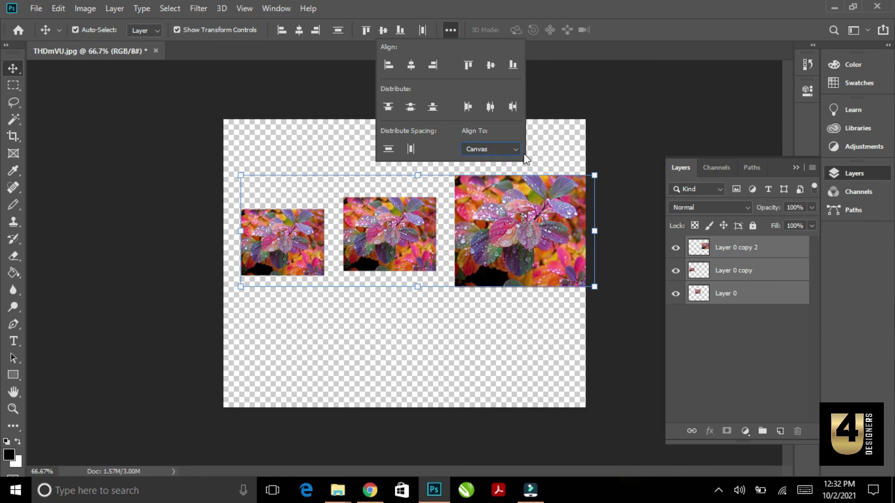
{"action": "left_click", "coordinate": [547, 156]}
Step: Marquee-select and click to select all three leaf image layers together
{"action": "left_click_drag", "start_coordinate": [500, 136], "coordinate": [356, 133]}
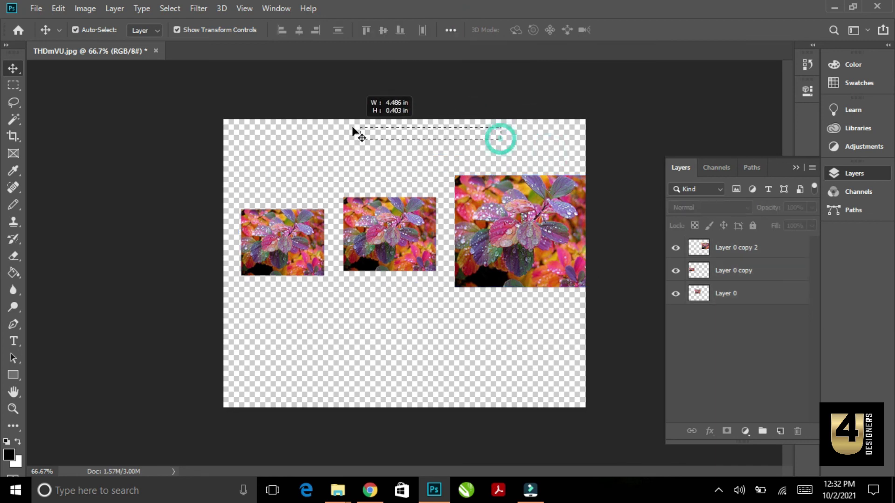
{"action": "left_click_drag", "start_coordinate": [384, 160], "coordinate": [553, 140]}
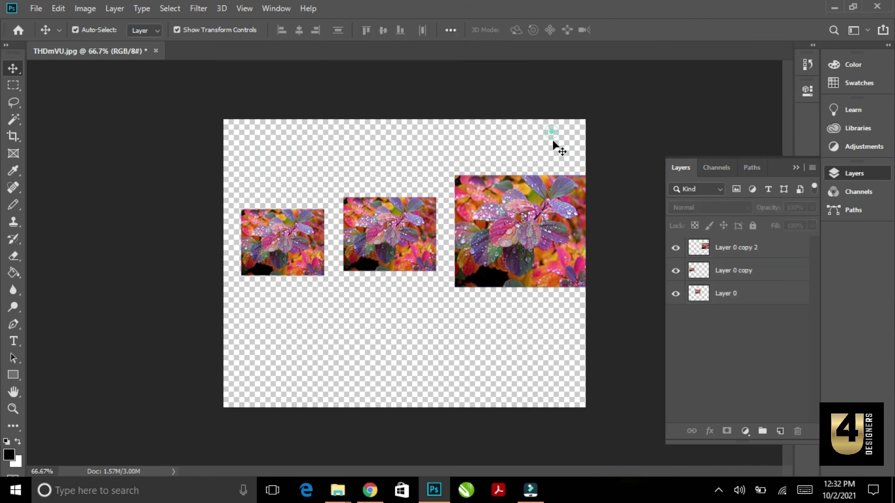
{"action": "mouse_move", "coordinate": [224, 139]}
{"action": "left_mouse_down"}
{"action": "mouse_move", "coordinate": [556, 312]}
{"action": "mouse_move", "coordinate": [604, 320]}
{"action": "left_mouse_up"}
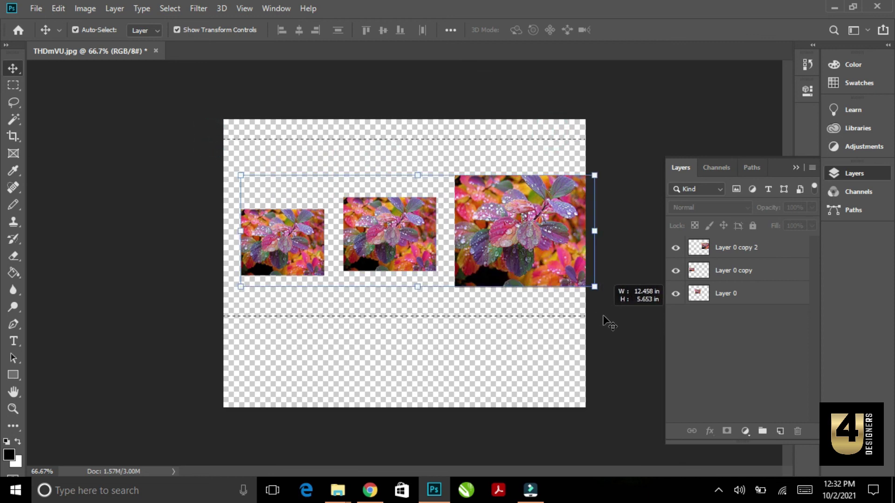
{"action": "left_click", "coordinate": [495, 307]}
{"action": "left_click", "coordinate": [507, 251]}
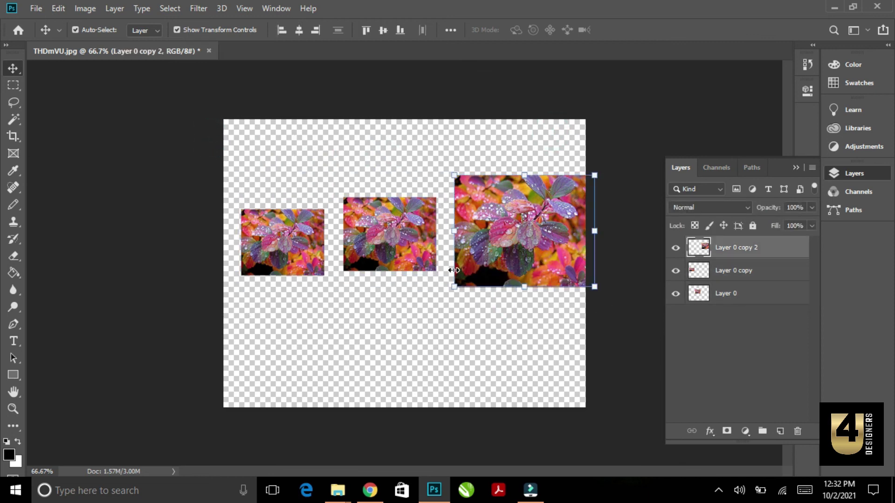
{"action": "left_click", "coordinate": [382, 246], "text": "shift"}
{"action": "left_click", "coordinate": [277, 255], "text": "shift"}
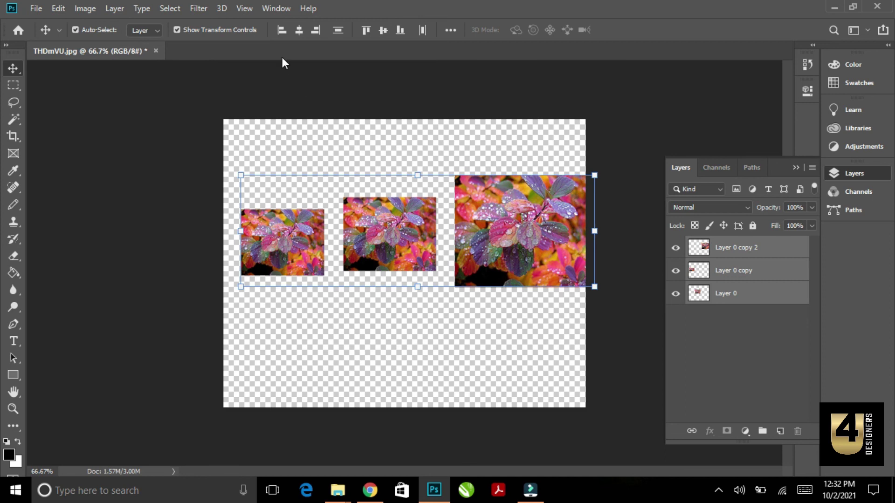
Step: Align the images to the canvas top, vertical centre, bottom, left and right edges in turn
{"action": "left_click", "coordinate": [366, 31]}
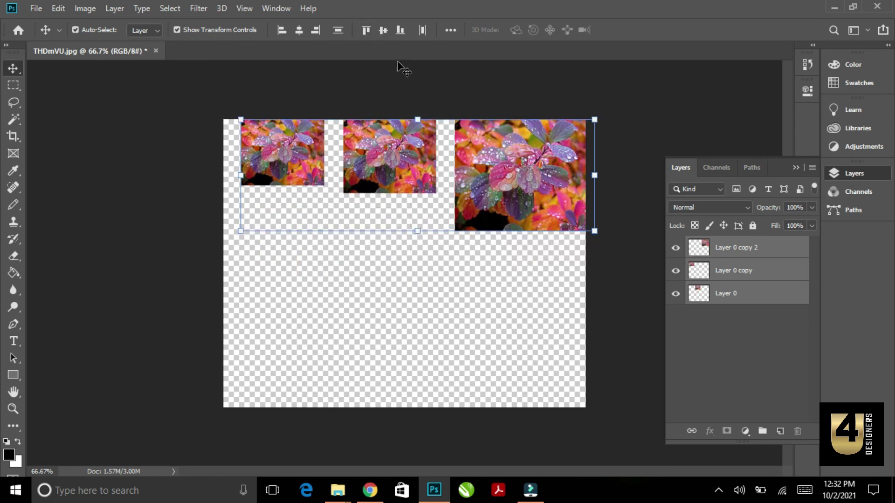
{"action": "left_click", "coordinate": [382, 30]}
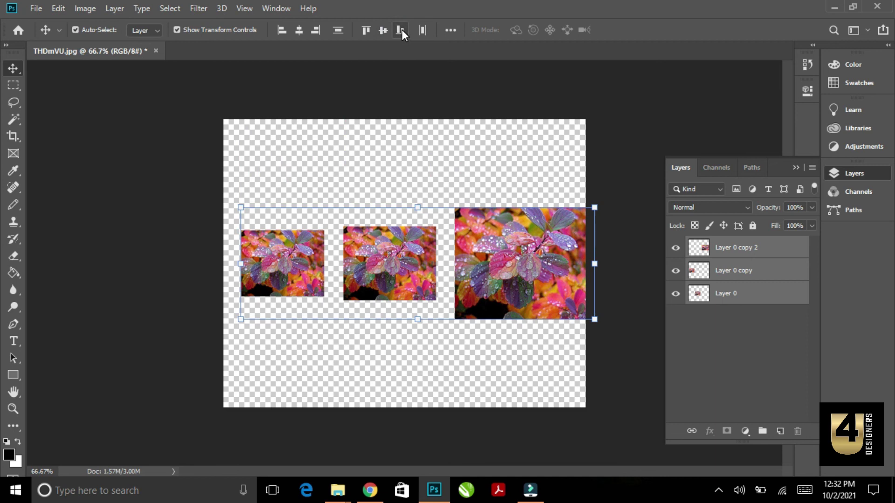
{"action": "left_click", "coordinate": [401, 29]}
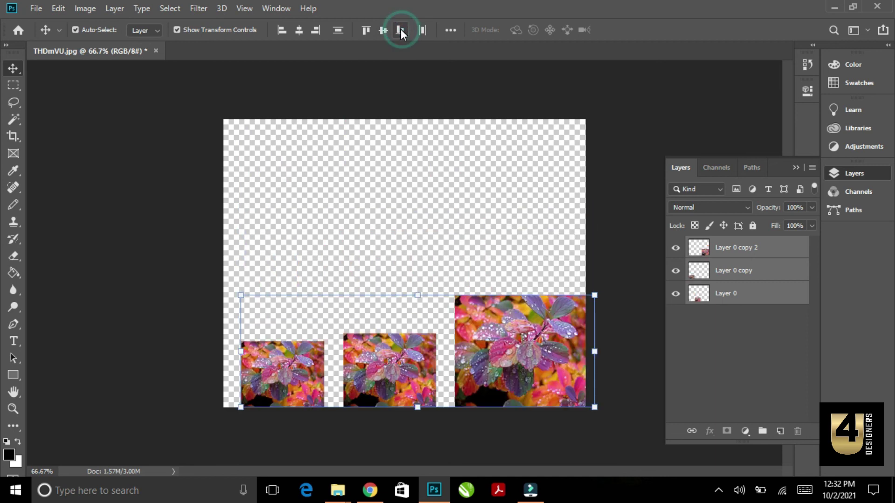
{"action": "left_click", "coordinate": [283, 31]}
{"action": "left_click", "coordinate": [315, 29]}
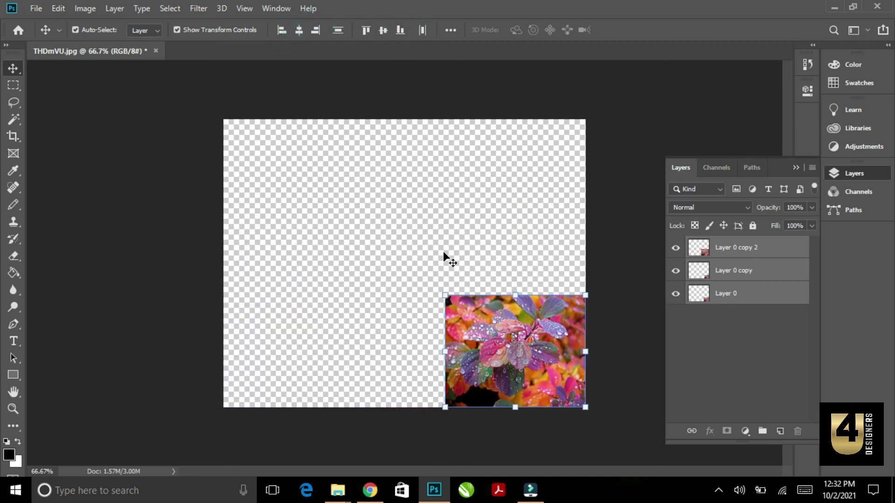
Step: Drag the images into a vertical stack with the largest photo at the top
{"action": "left_click", "coordinate": [499, 345]}
{"action": "left_click_drag", "start_coordinate": [500, 344], "coordinate": [416, 202]}
{"action": "mouse_move", "coordinate": [531, 364]}
{"action": "left_mouse_down"}
{"action": "mouse_move", "coordinate": [406, 326]}
{"action": "mouse_move", "coordinate": [416, 284]}
{"action": "left_mouse_up"}
{"action": "left_click_drag", "start_coordinate": [439, 197], "coordinate": [439, 175]}
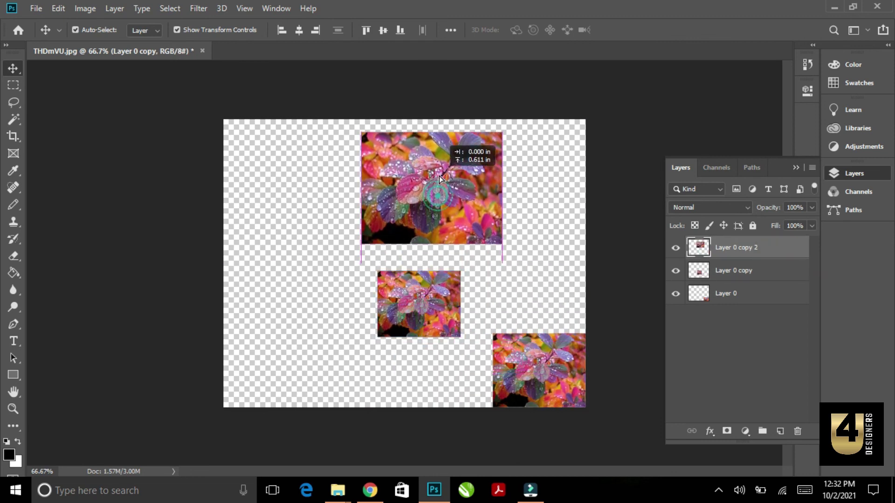
{"action": "left_click_drag", "start_coordinate": [421, 292], "coordinate": [420, 275]}
Step: Select all three and apply Align Right, Align Left, then Align Horizontal Centers to the canvas
{"action": "left_click_drag", "start_coordinate": [308, 110], "coordinate": [606, 412]}
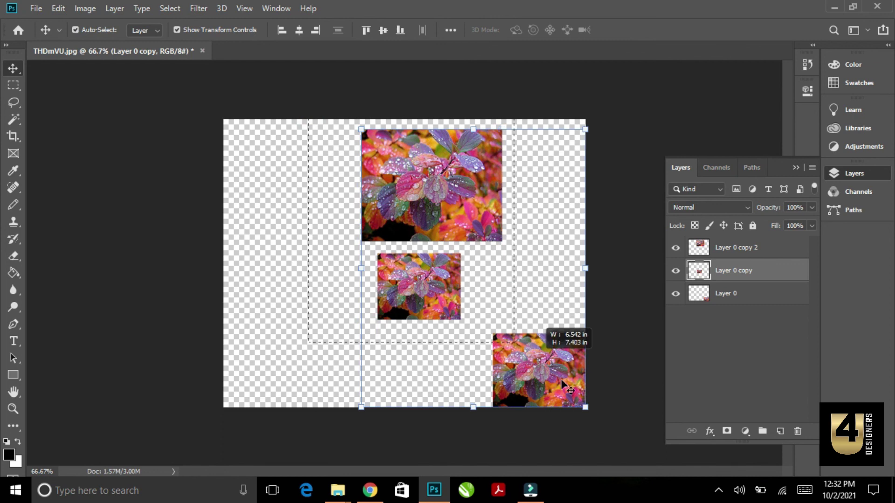
{"action": "left_click", "coordinate": [315, 31]}
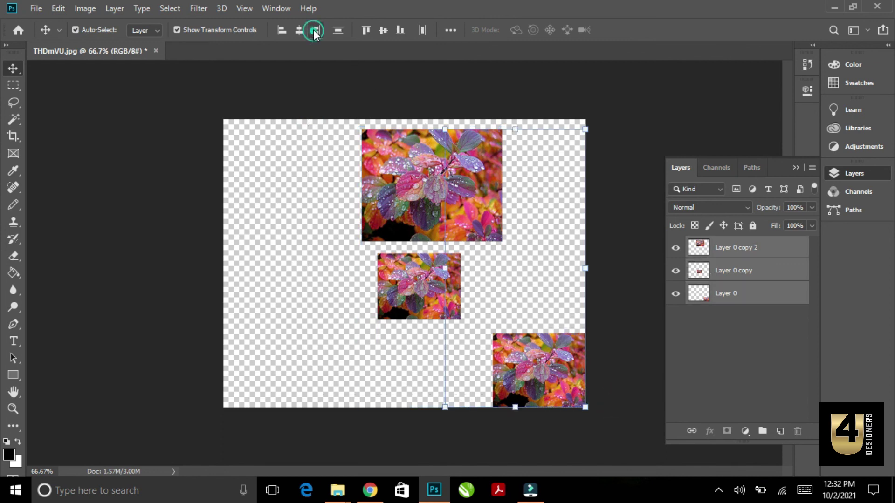
{"action": "left_click", "coordinate": [281, 31]}
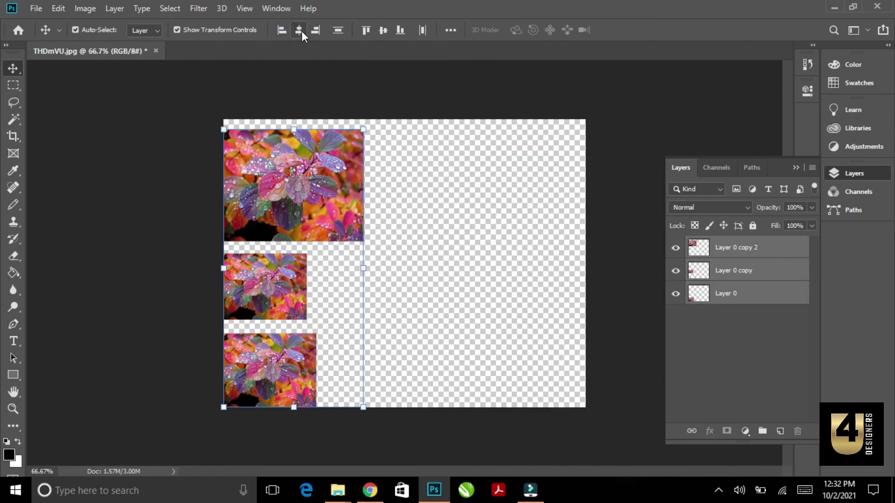
{"action": "left_click", "coordinate": [299, 31]}
{"action": "left_click", "coordinate": [310, 142]}
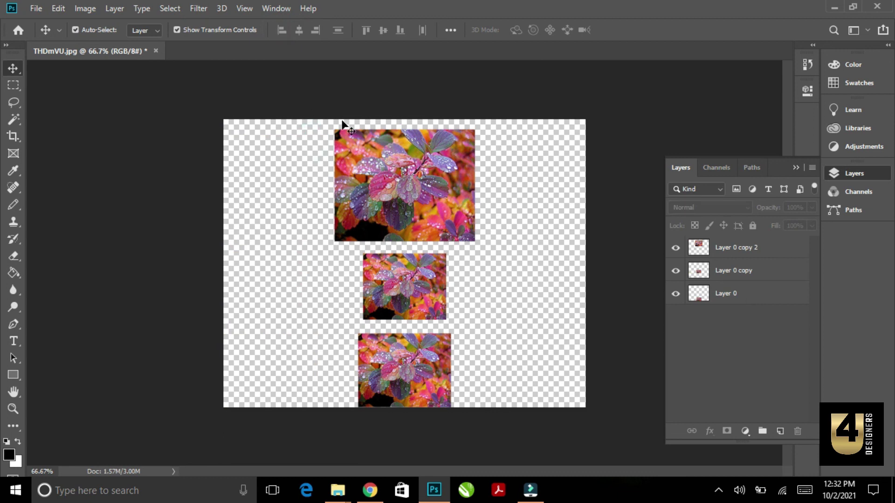
{"action": "left_click", "coordinate": [451, 31]}
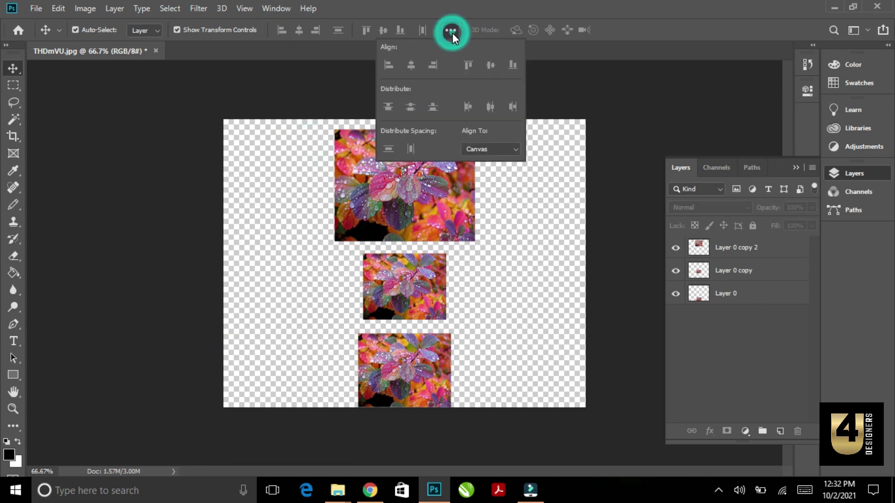
Step: Set the Align To reference back to Selection
{"action": "left_click", "coordinate": [485, 150]}
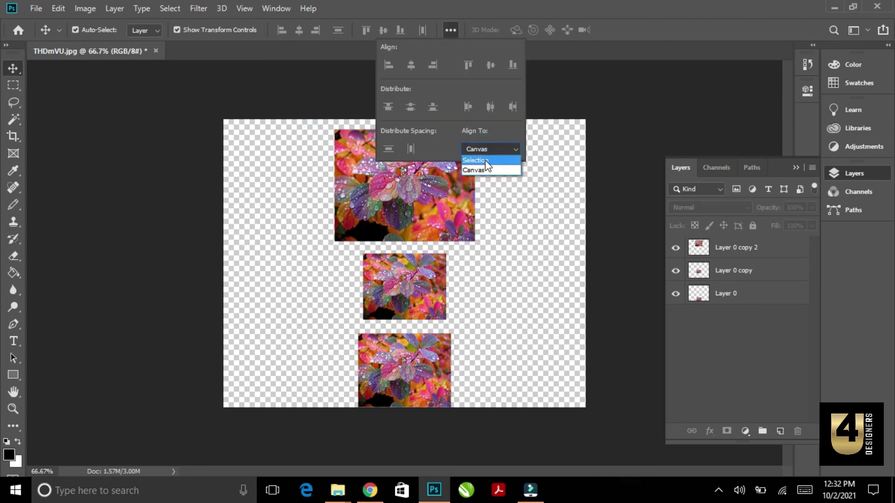
{"action": "left_click", "coordinate": [485, 160]}
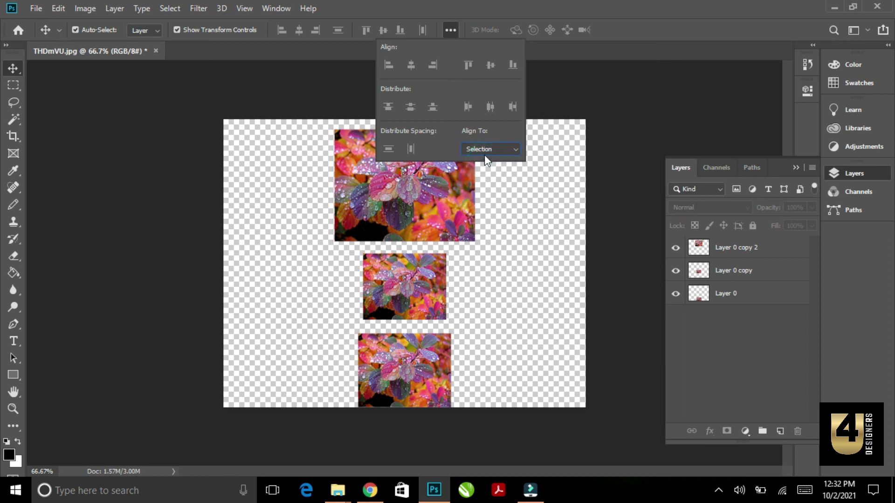
{"action": "left_click", "coordinate": [280, 136]}
Step: Marquee-select the three leaf images and nudge the column slightly upward
{"action": "left_click_drag", "start_coordinate": [308, 102], "coordinate": [494, 431]}
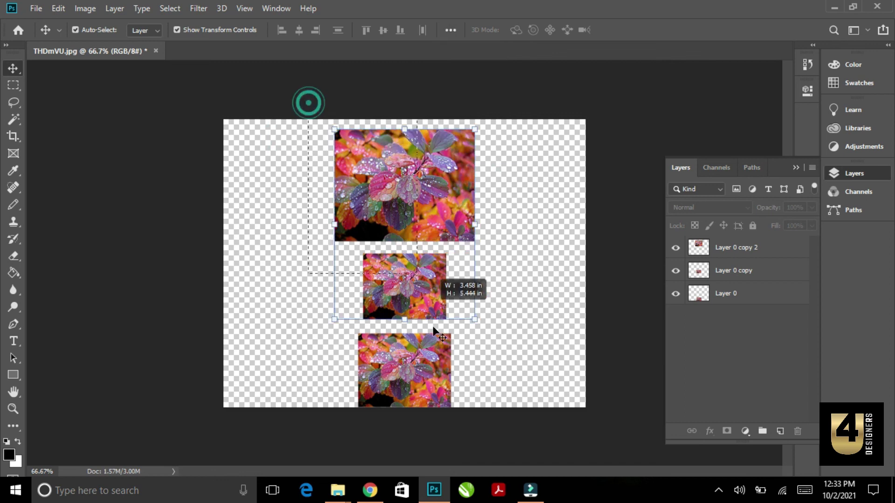
{"action": "left_click_drag", "start_coordinate": [393, 184], "coordinate": [393, 179]}
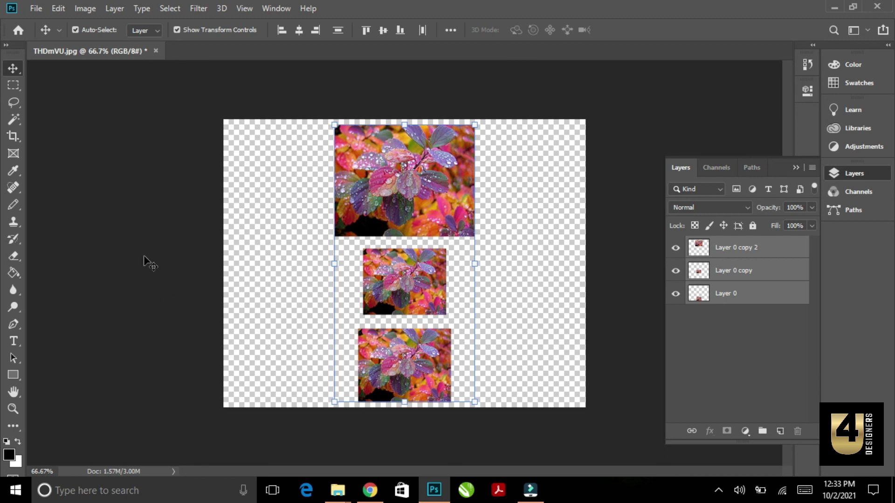
{"action": "left_click", "coordinate": [88, 149]}
{"action": "mouse_move", "coordinate": [183, 105]}
{"action": "left_mouse_down"}
{"action": "mouse_move", "coordinate": [601, 453]}
{"action": "mouse_move", "coordinate": [598, 443]}
{"action": "left_mouse_up"}
{"action": "left_click_drag", "start_coordinate": [591, 403], "coordinate": [216, 144]}
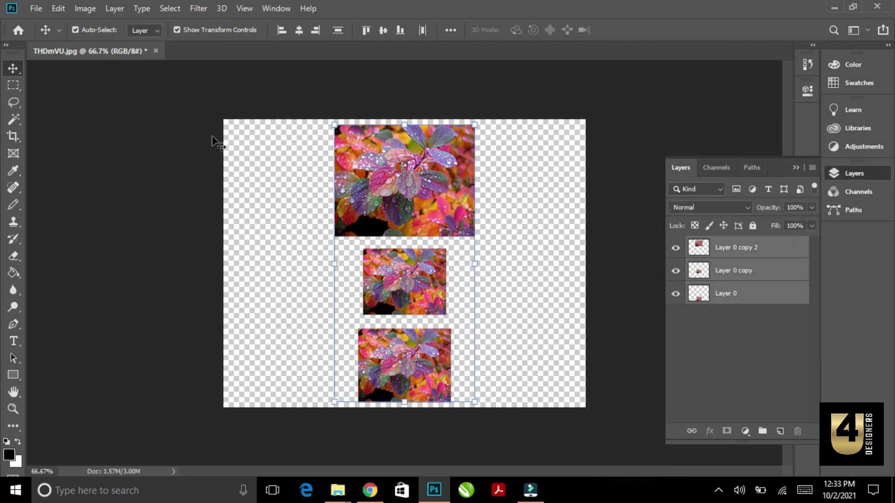